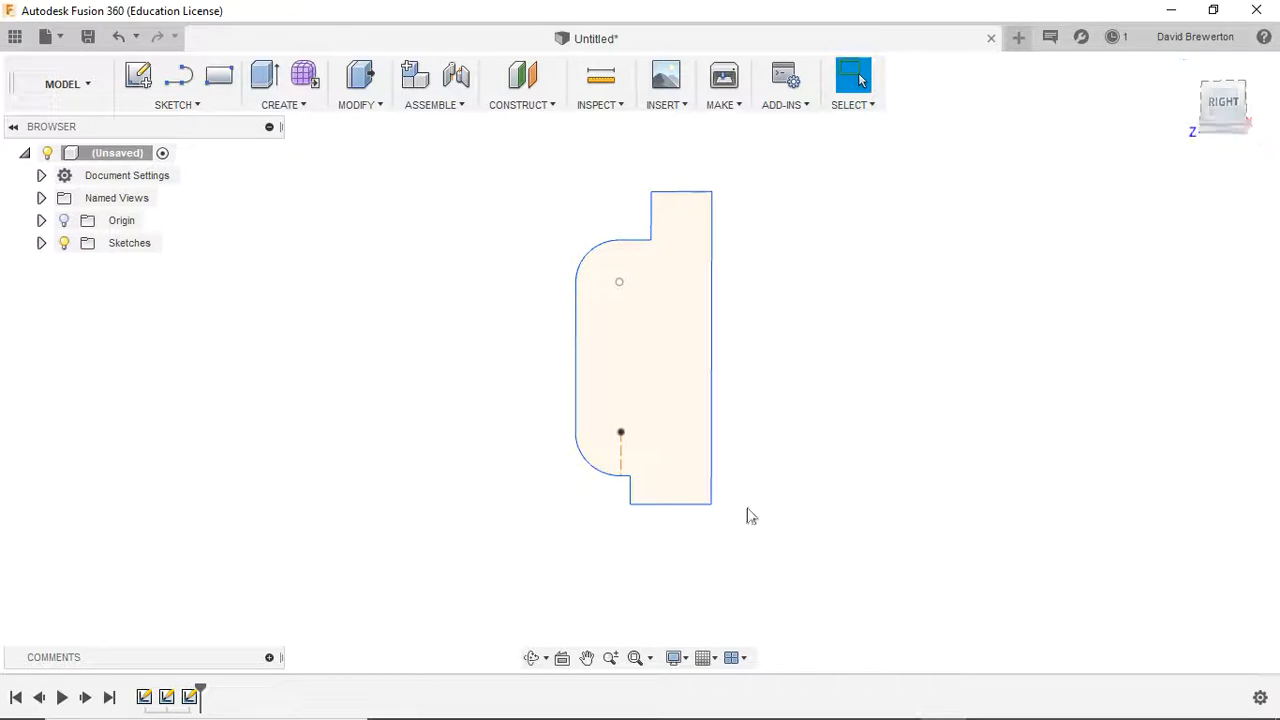
pyautogui.click(531, 657)
pyautogui.moveTo(720, 513)
pyautogui.mouseDown()
pyautogui.moveTo(711, 429)
pyautogui.moveTo(669, 363)
pyautogui.moveTo(751, 380)
pyautogui.moveTo(719, 453)
pyautogui.mouseUp()
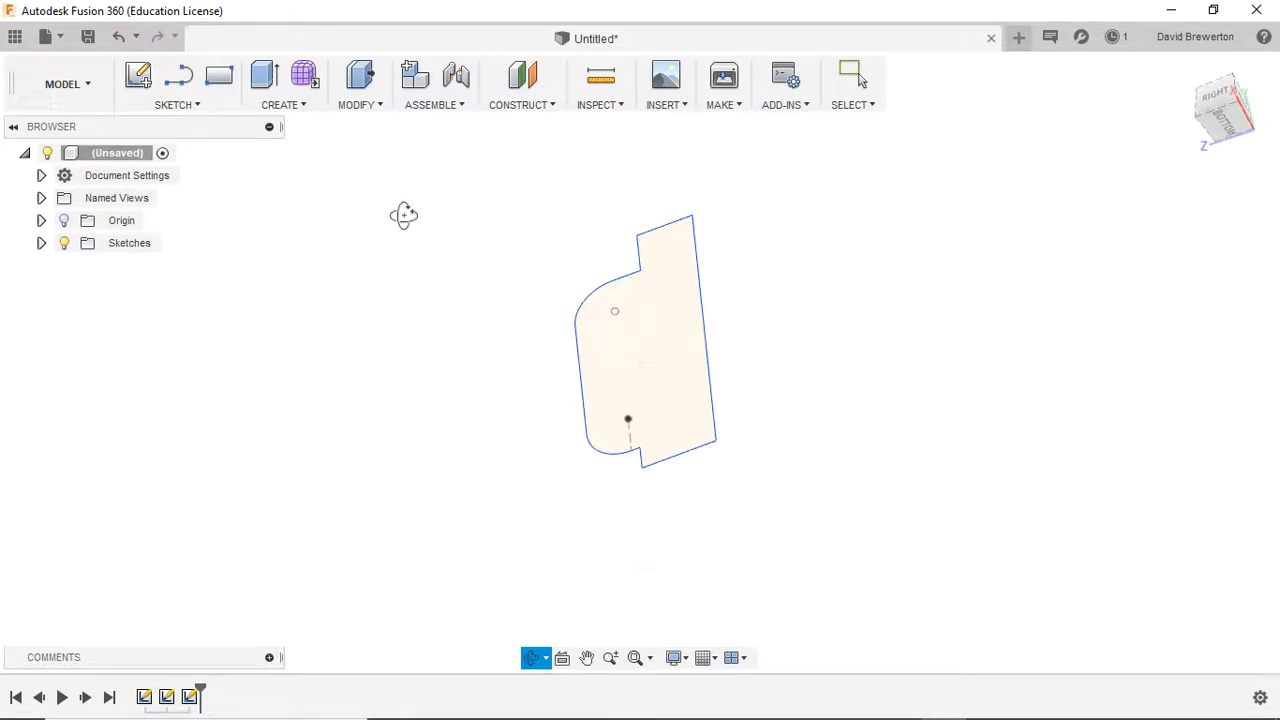
pyautogui.press('Escape')
pyautogui.click(287, 106)
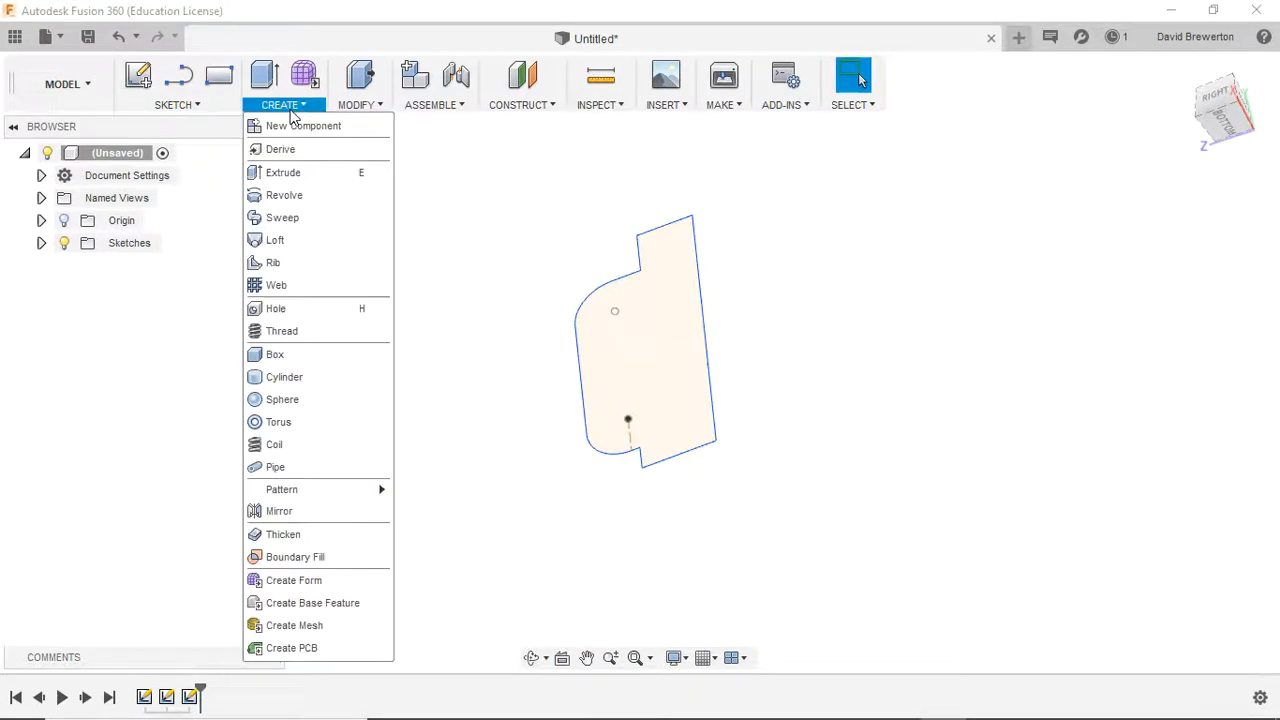
pyautogui.click(287, 172)
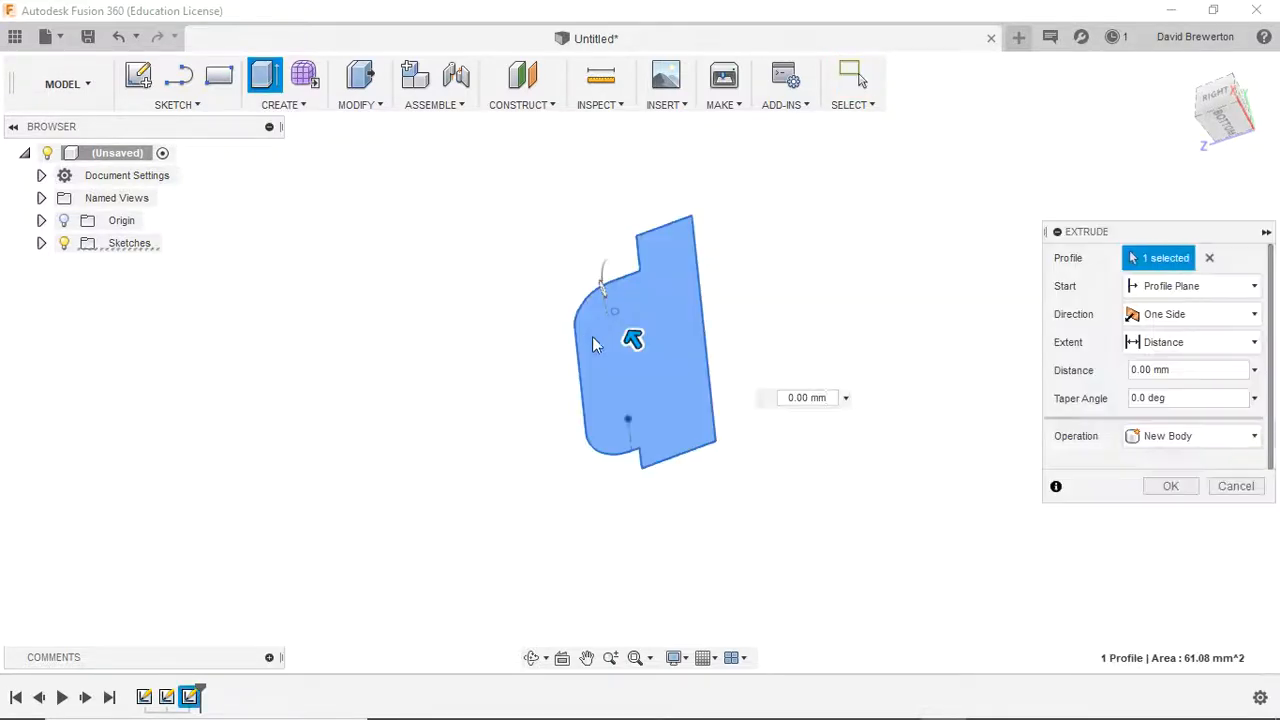
pyautogui.moveTo(594, 300); pyautogui.dragTo(652, 430)
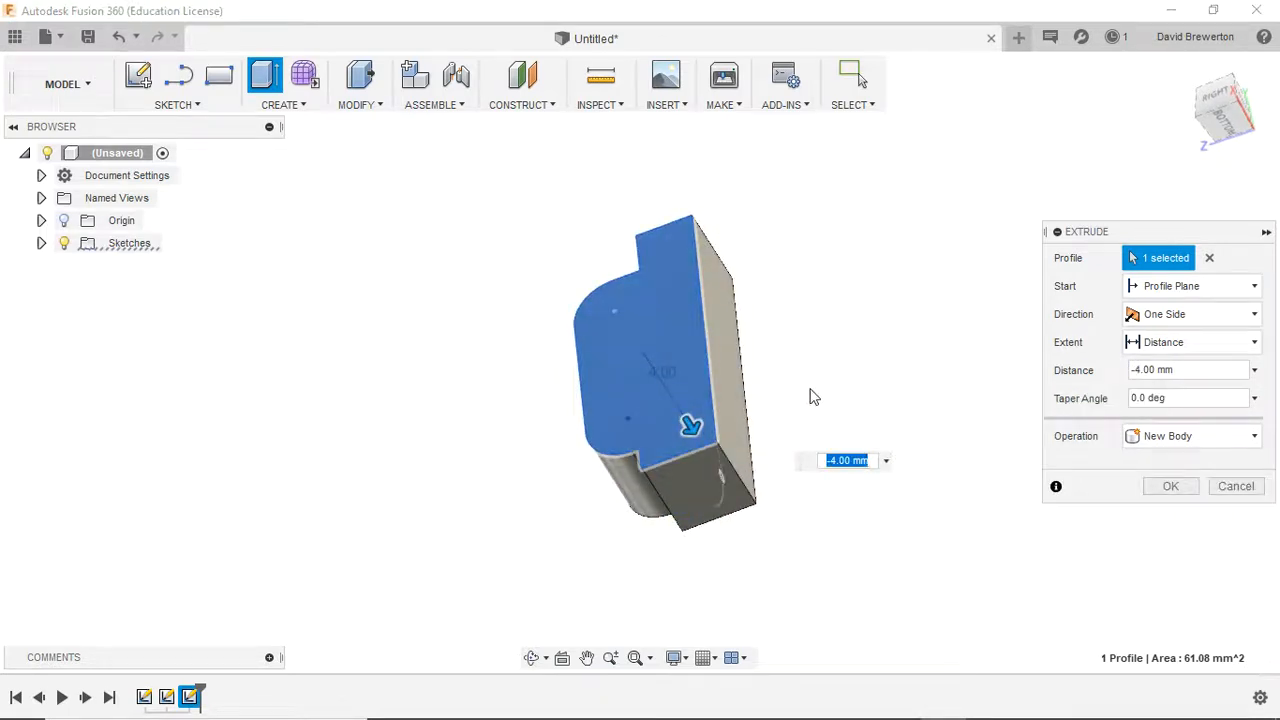
pyautogui.press('Escape')
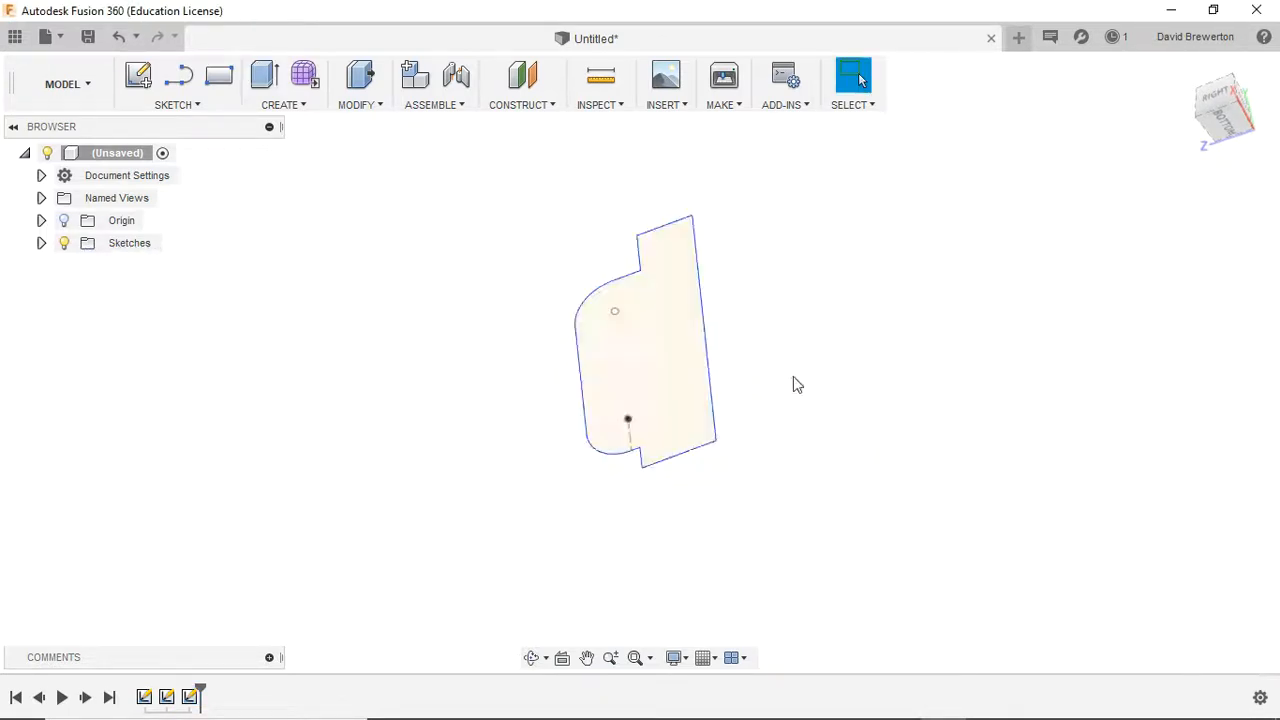
# Try to revolve the closed profile 360 degrees about the straight edge between its two rounded corners.
pyautogui.click(304, 112)
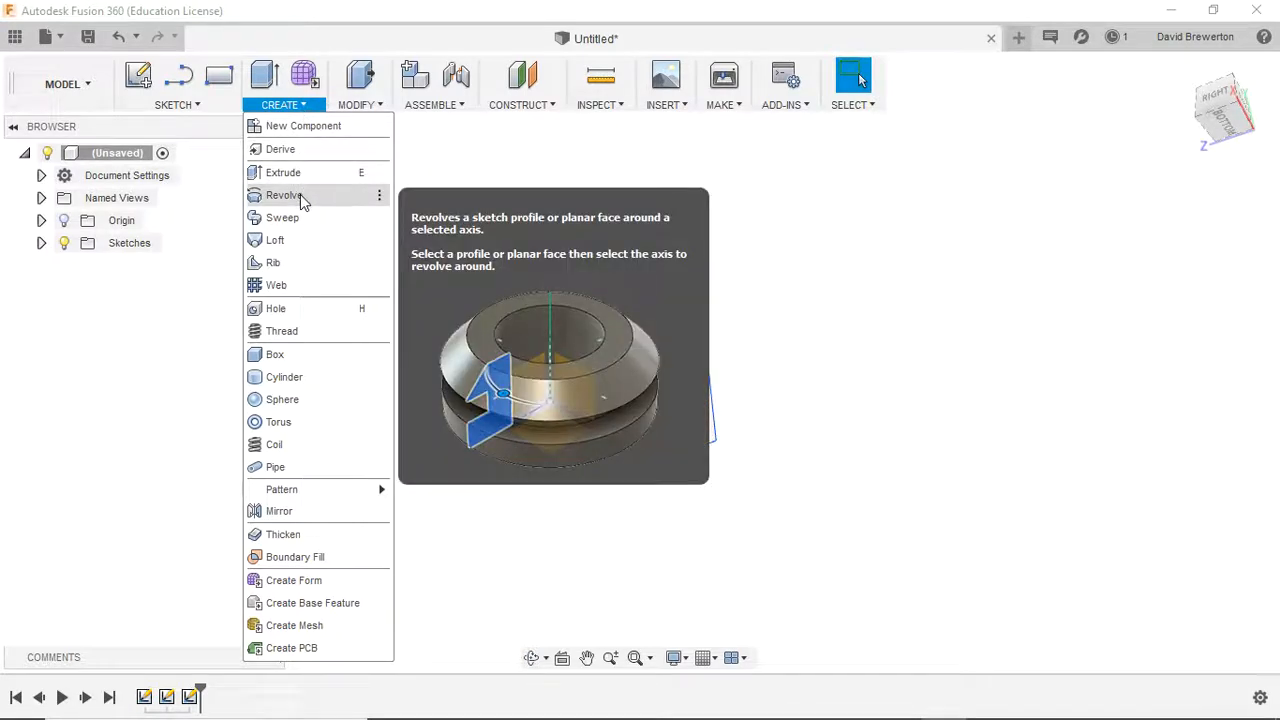
pyautogui.click(300, 195)
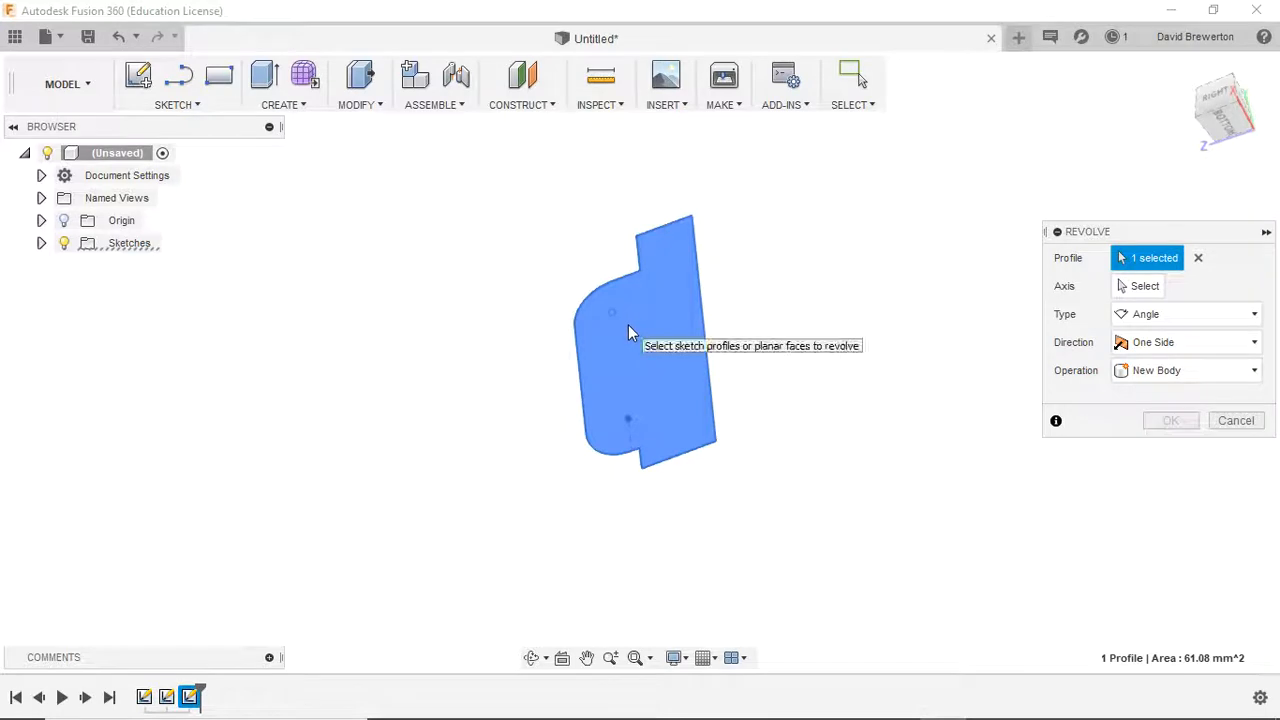
pyautogui.click(1138, 288)
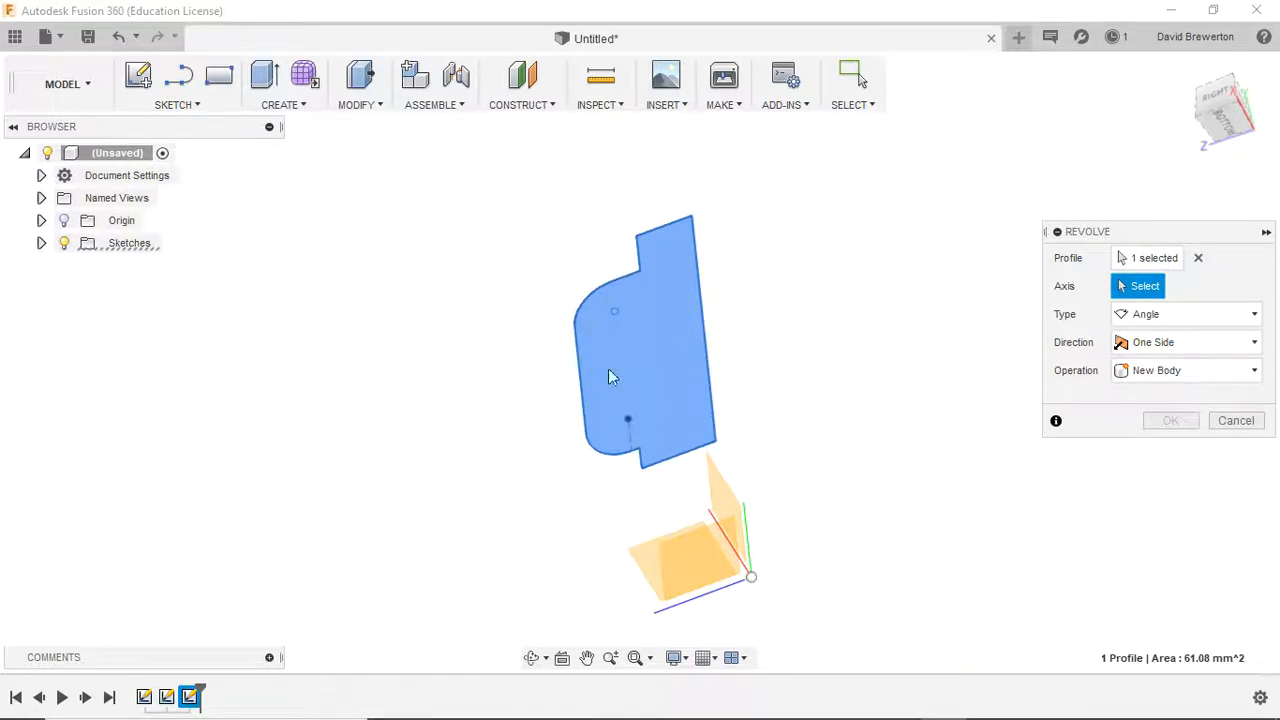
pyautogui.scroll(3, 610, 370)
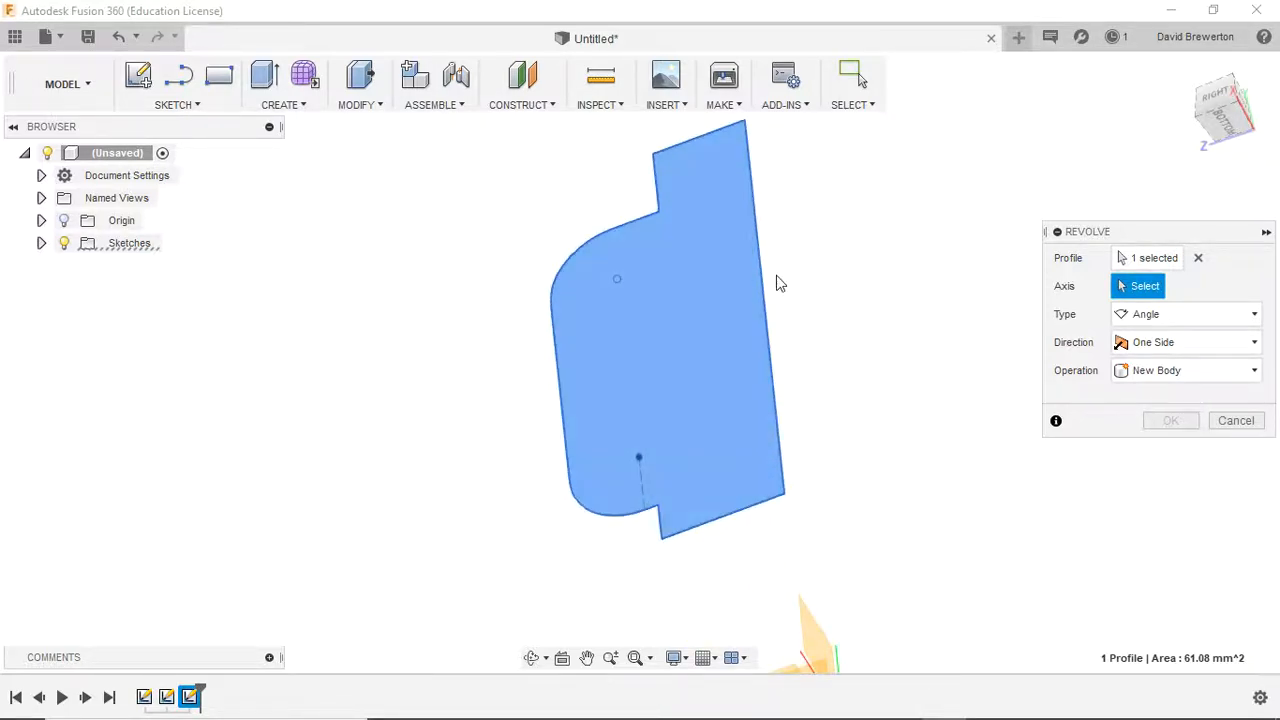
pyautogui.click(554, 354)
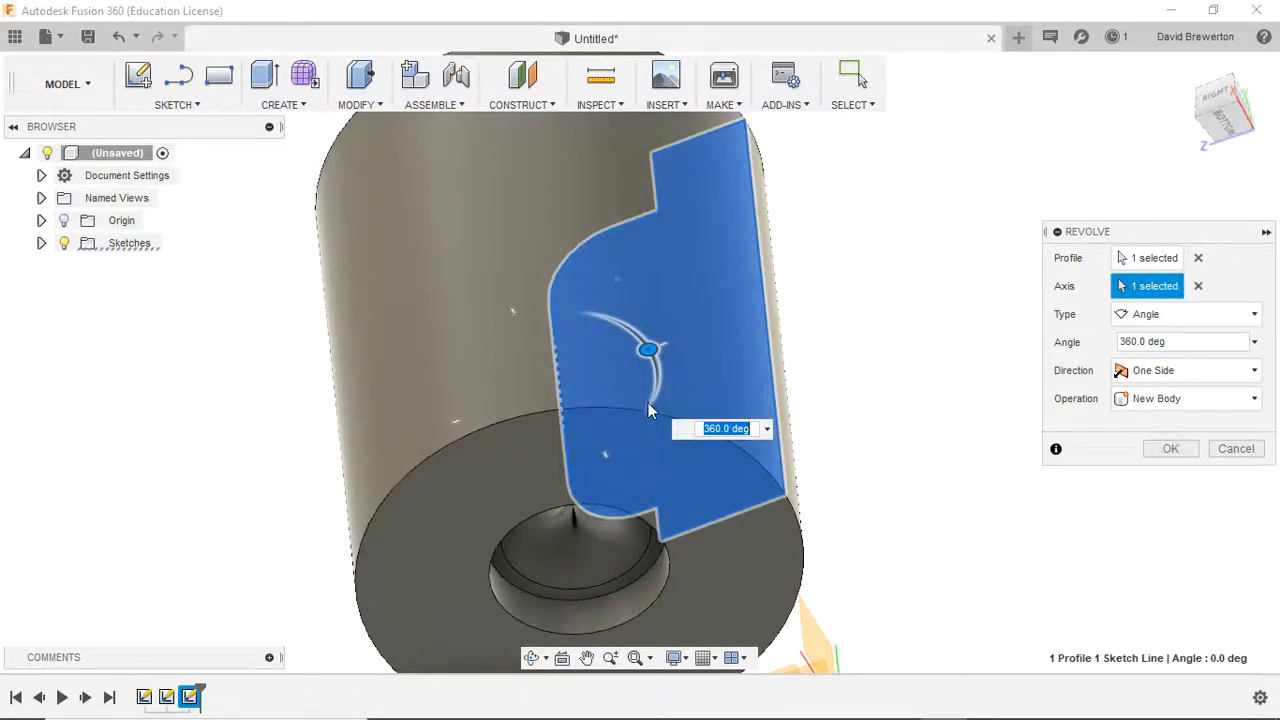
pyautogui.scroll(-2, 655, 398)
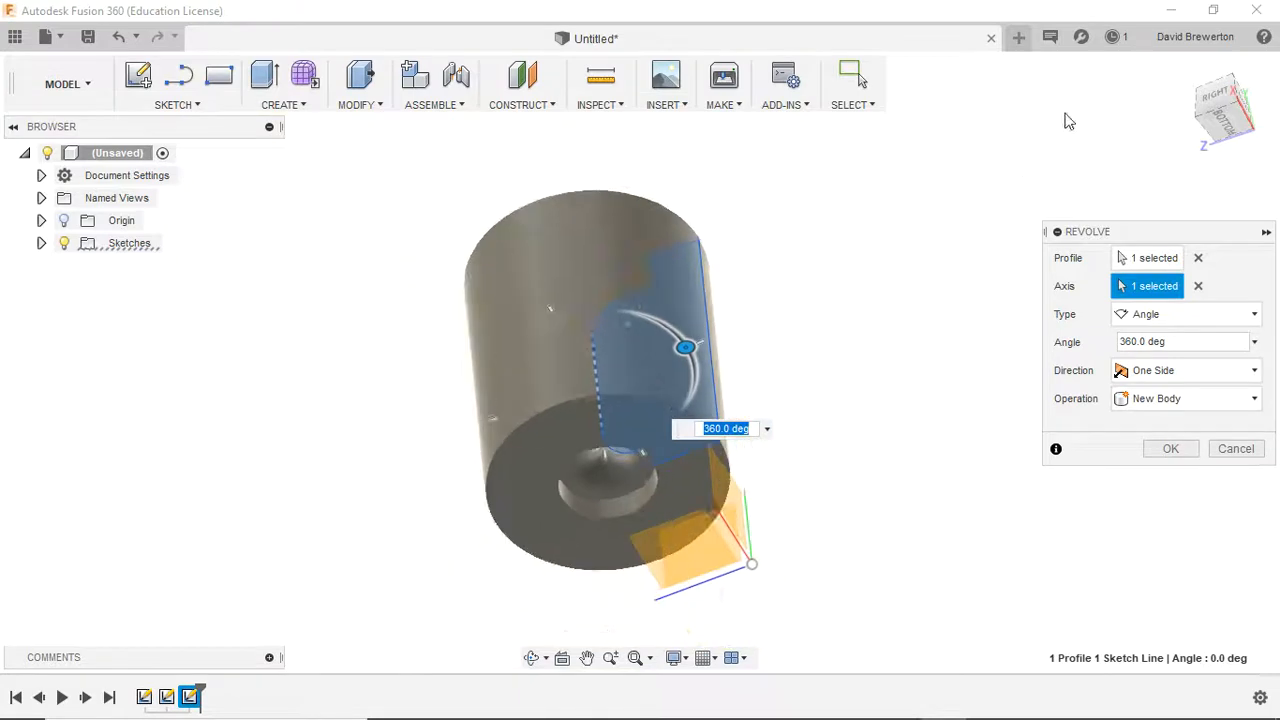
pyautogui.moveTo(638, 358)
pyautogui.keyDown('shift'); pyautogui.mouseDown(button='middle')
pyautogui.moveTo(642, 340)
pyautogui.moveTo(605, 372)
pyautogui.mouseUp(button='middle'); pyautogui.keyUp('shift')
pyautogui.moveTo(1130, 122); pyautogui.dragTo(1182, 134)
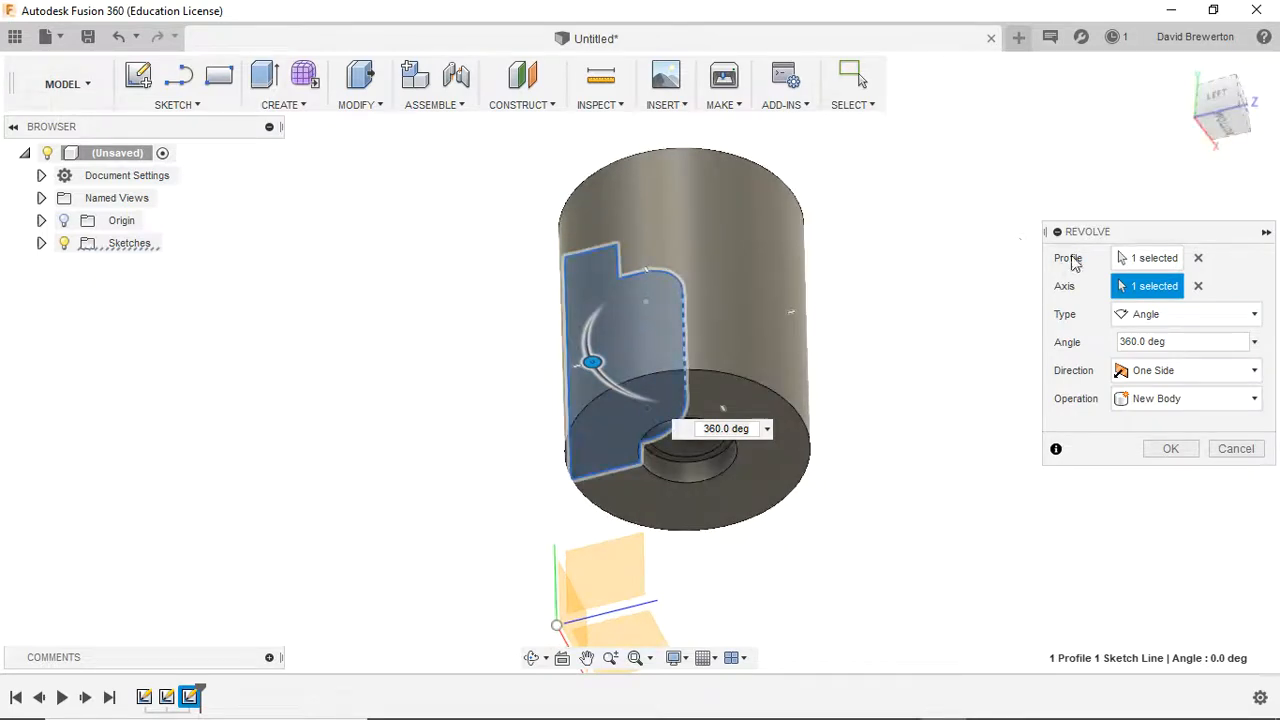
# Try the profile's full-height straight edge as the revolve axis instead, inspect the preview, and cancel the revolve.
pyautogui.click(1198, 286)
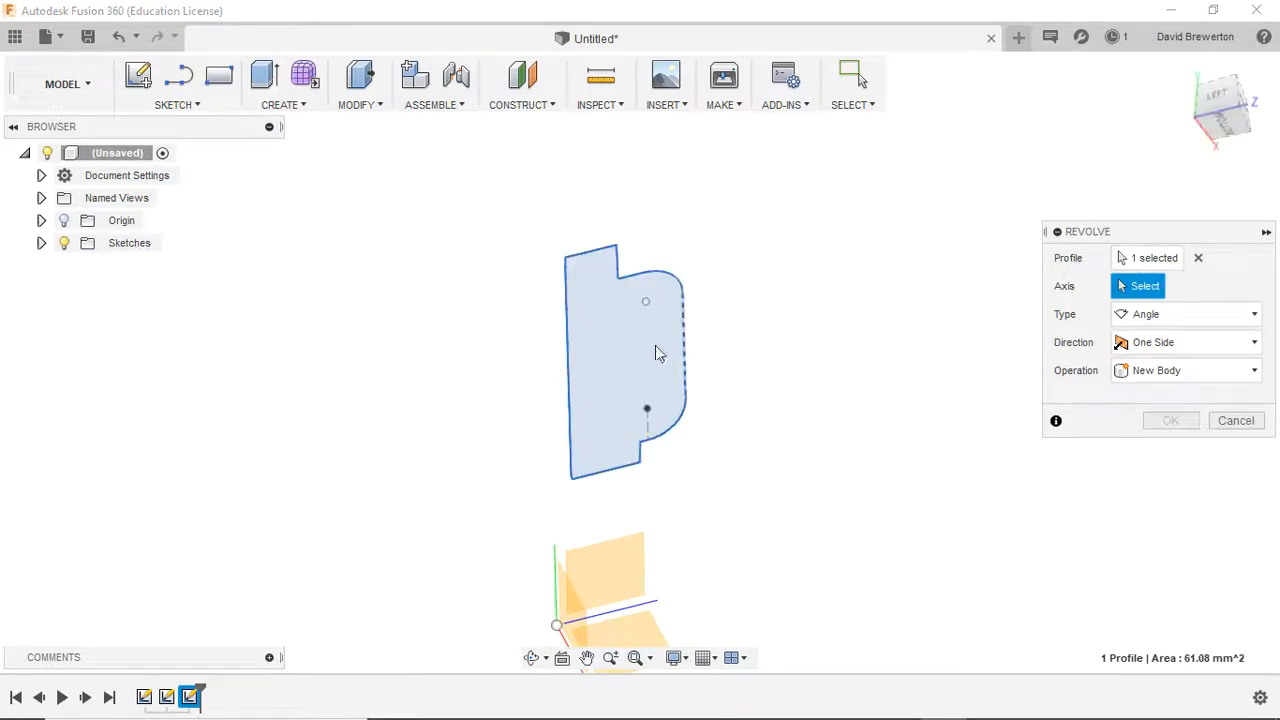
pyautogui.click(566, 366)
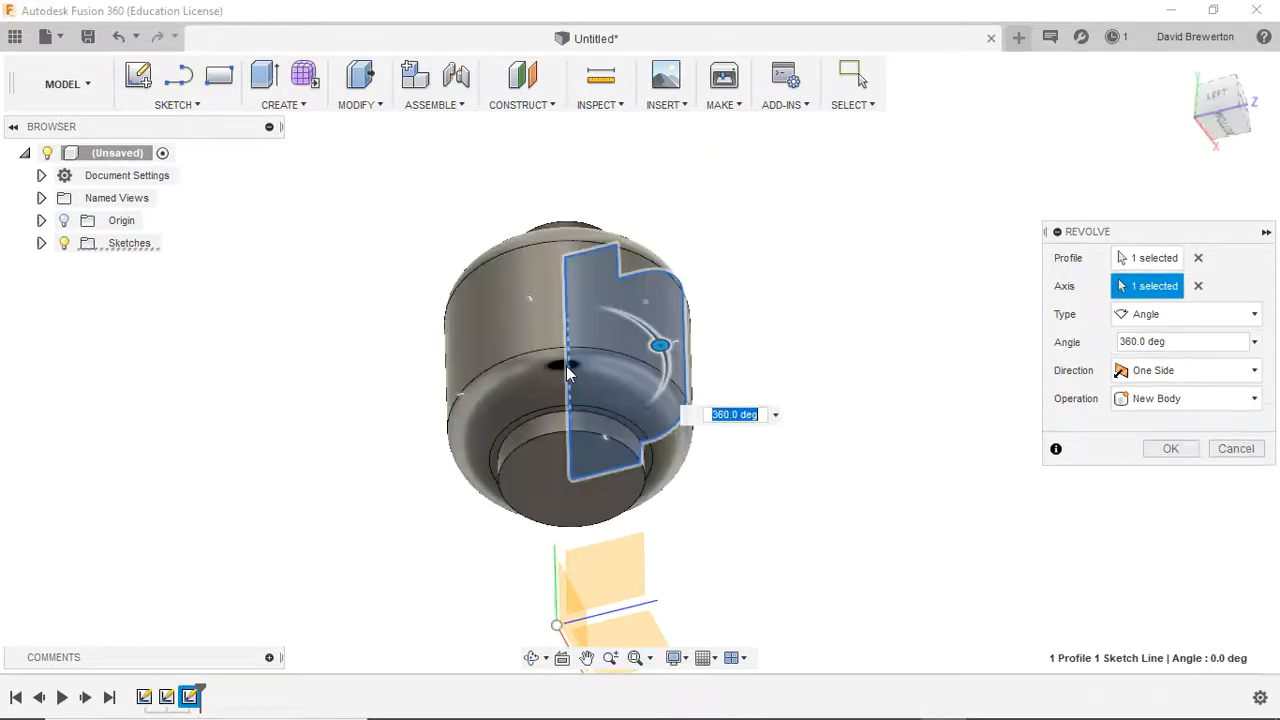
pyautogui.moveTo(1215, 100); pyautogui.dragTo(1190, 112)
pyautogui.keyDown('shift'); pyautogui.moveTo(663, 369); pyautogui.dragTo(612, 366, button='middle'); pyautogui.keyUp('shift')
pyautogui.moveTo(1230, 97); pyautogui.dragTo(1217, 100)
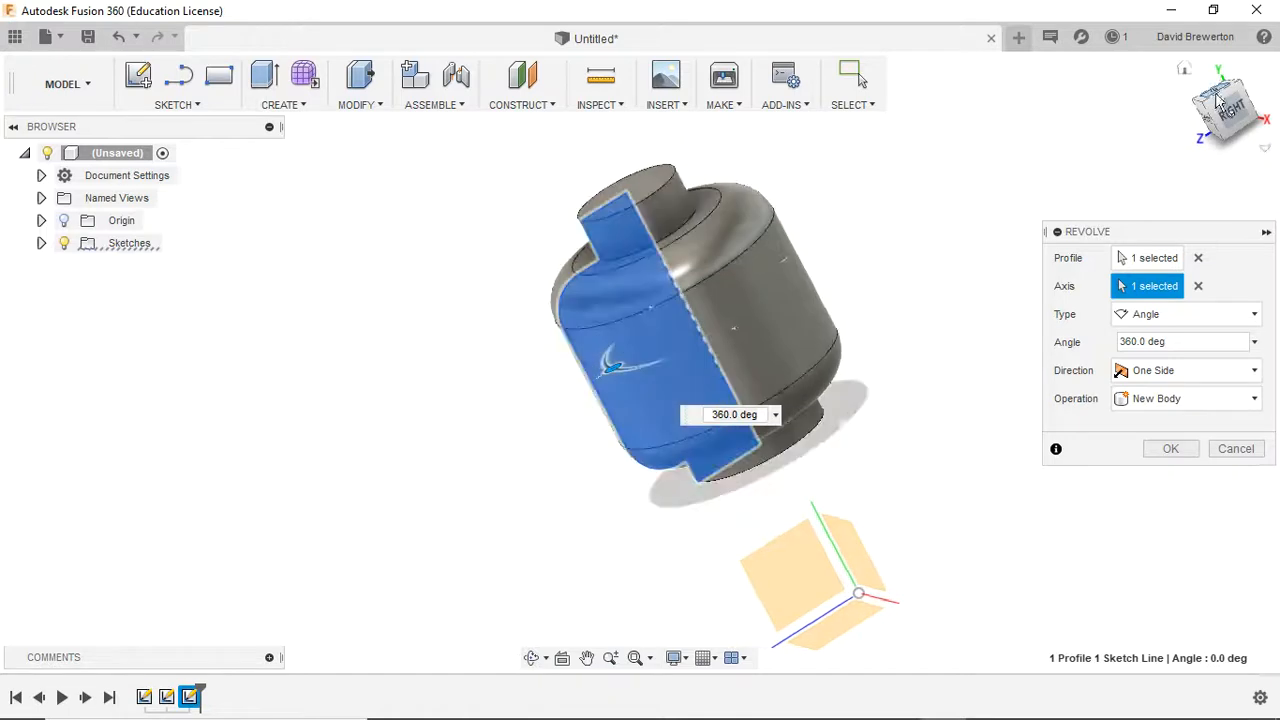
pyautogui.press('Escape')
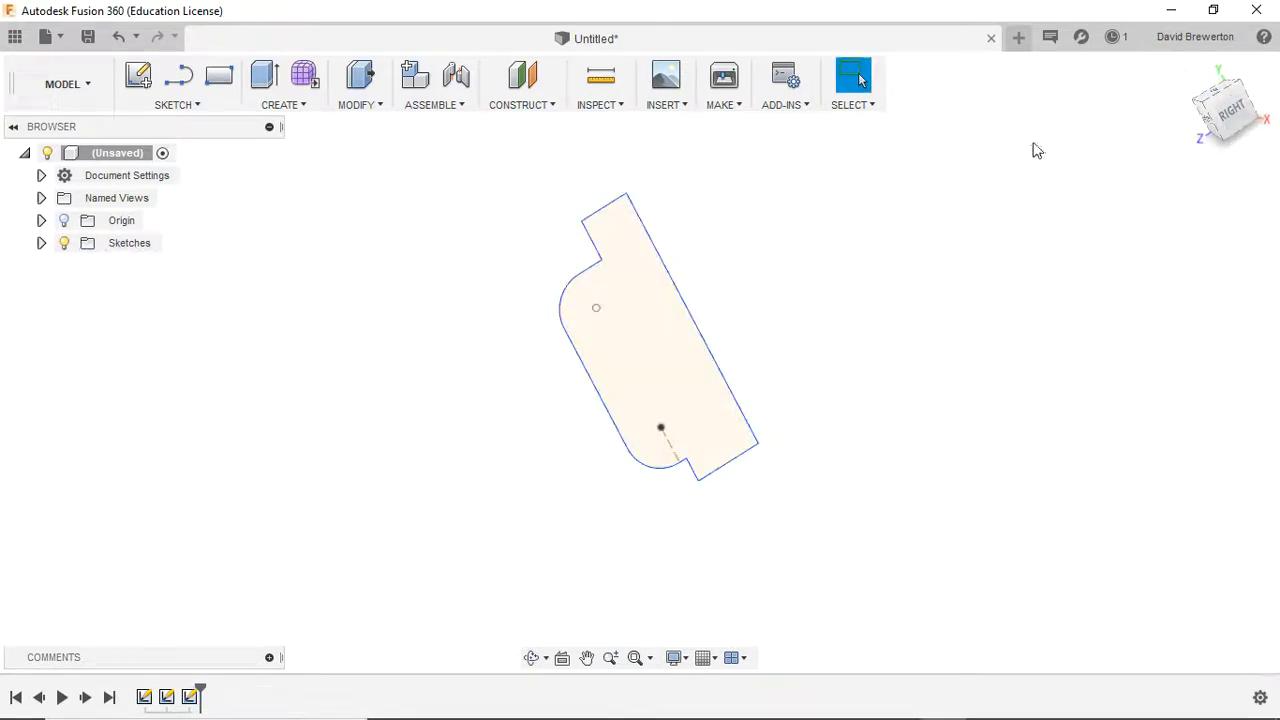
# Start a new revolve of the profile from the right view, trying the short vertical edge of the upper neck as axis and clearing it.
pyautogui.click(1184, 72)
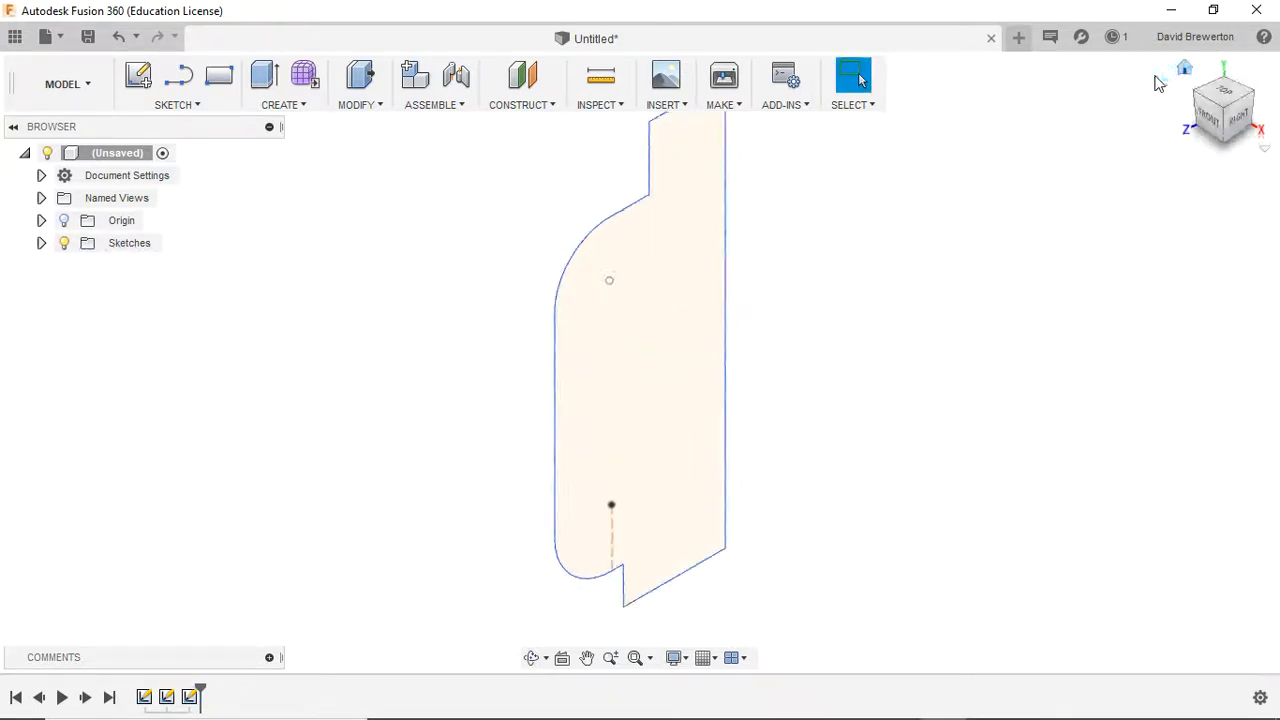
pyautogui.click(1238, 118)
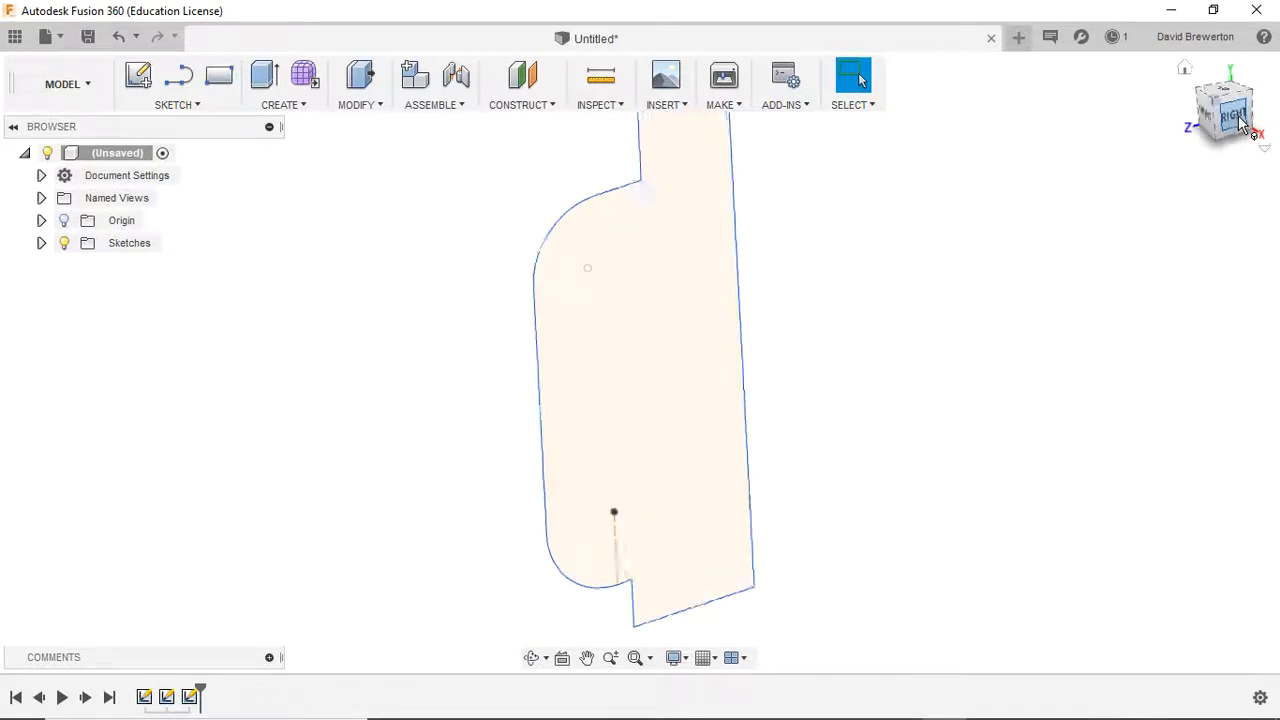
pyautogui.scroll(3, 886, 320)
pyautogui.scroll(-6, 791, 289)
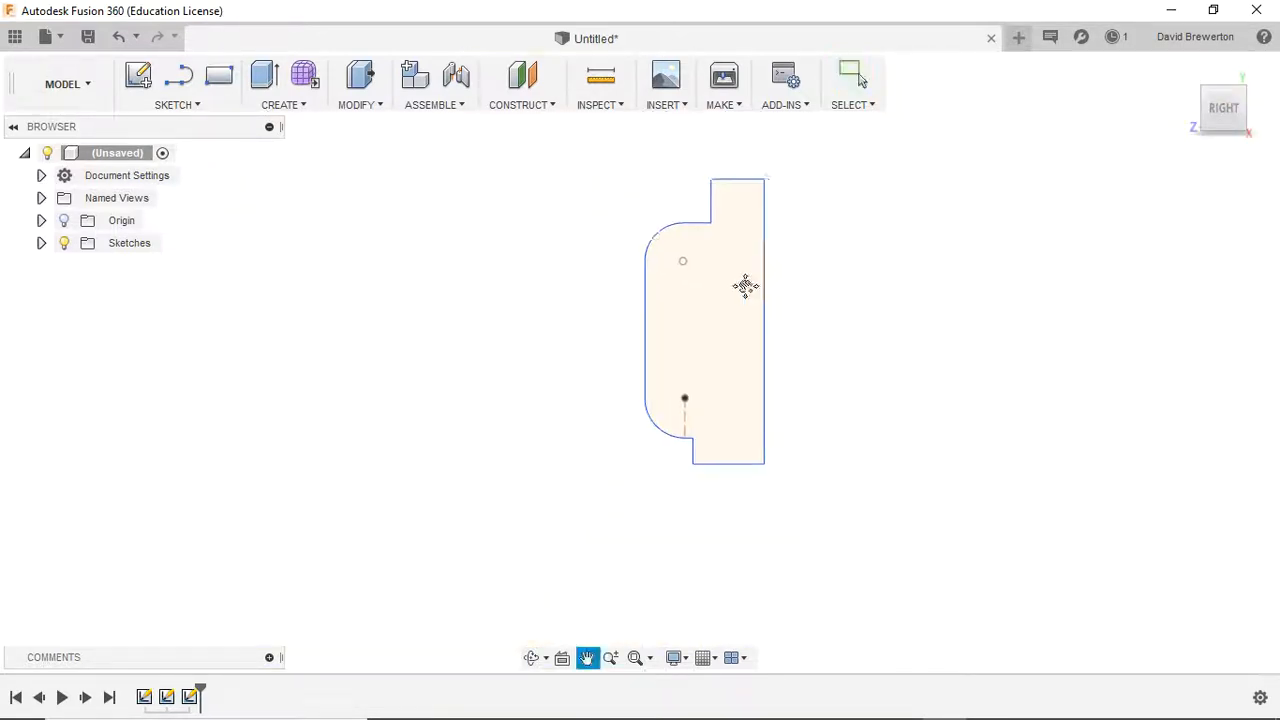
pyautogui.moveTo(743, 286); pyautogui.dragTo(693, 283, button='middle')
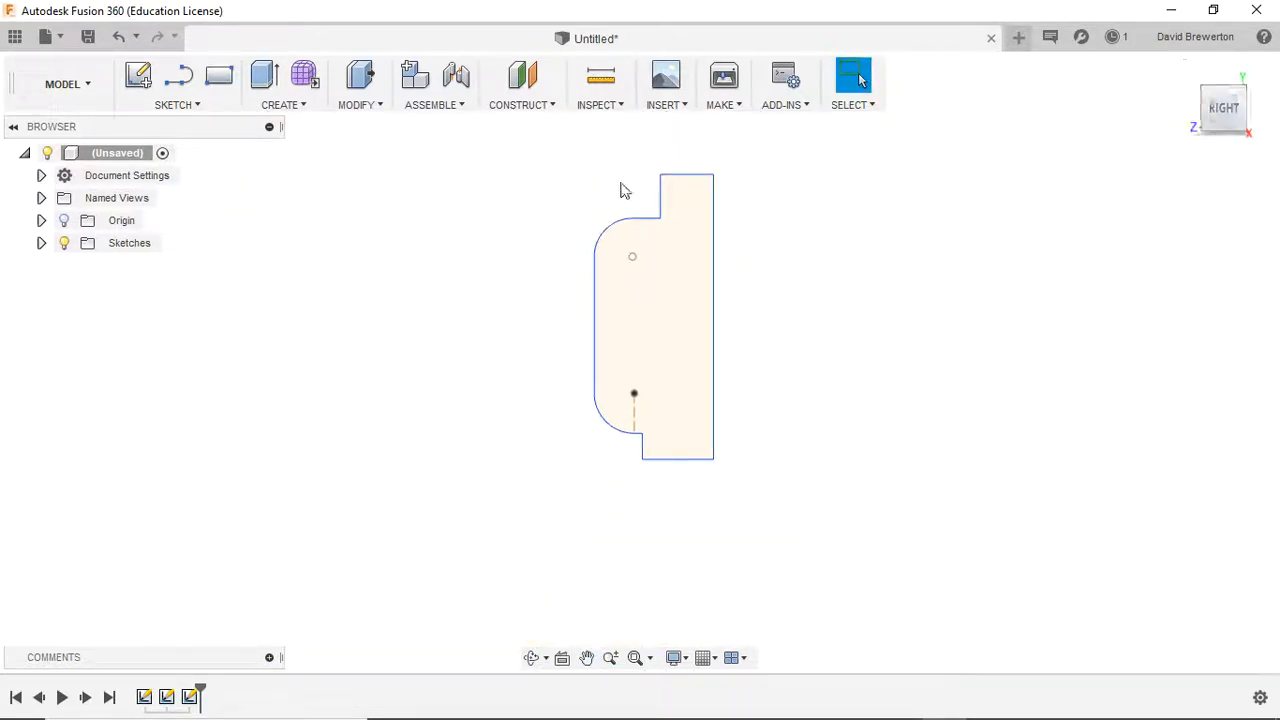
pyautogui.click(284, 105)
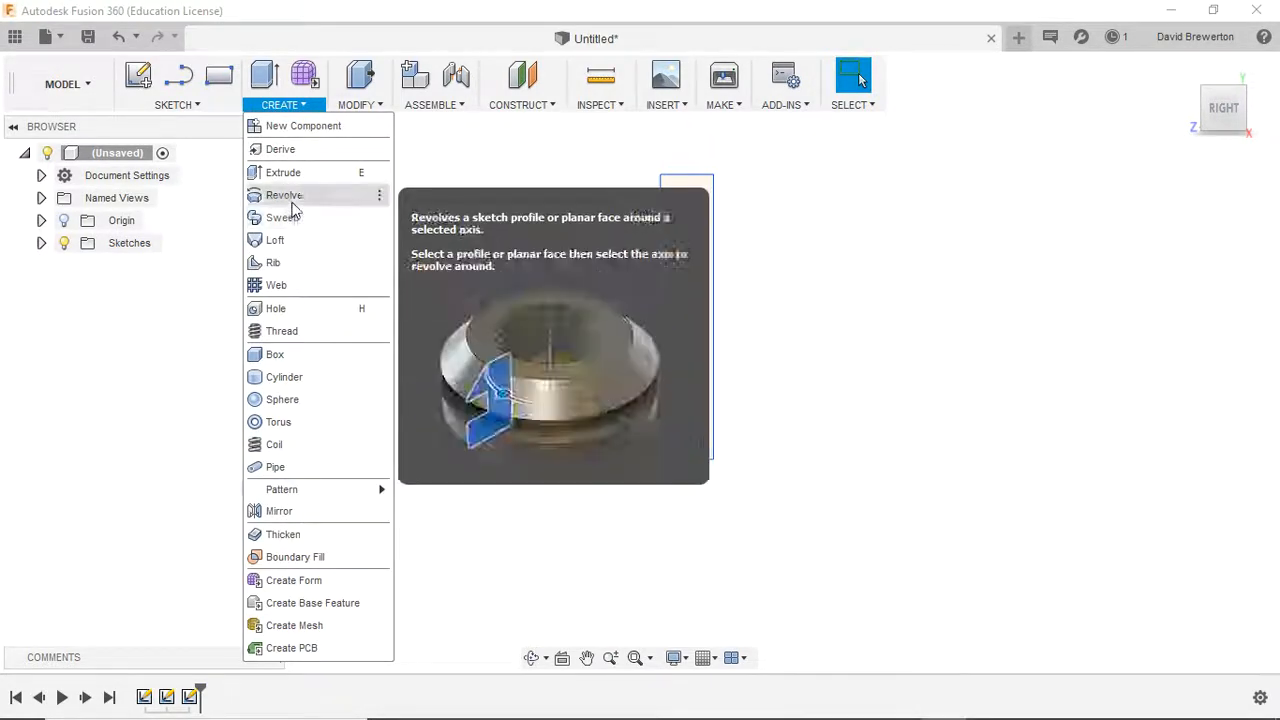
pyautogui.click(290, 196)
pyautogui.scroll(2, 664, 270)
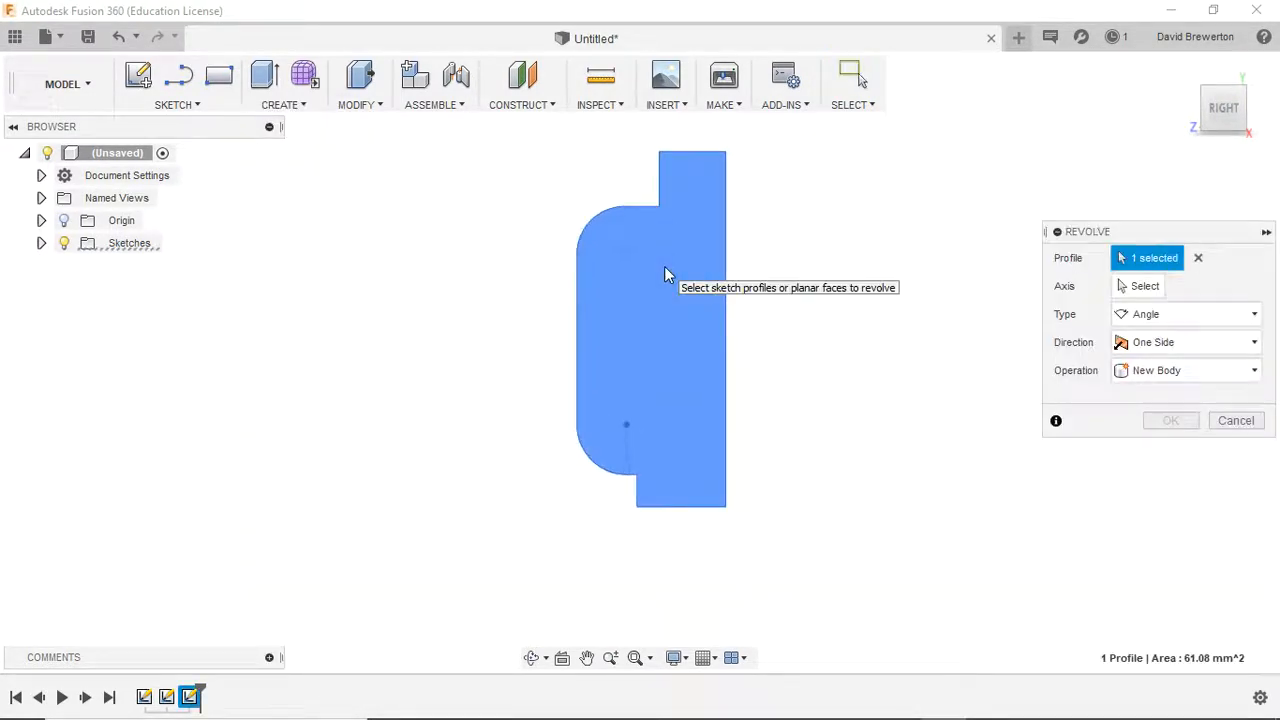
pyautogui.click(1140, 286)
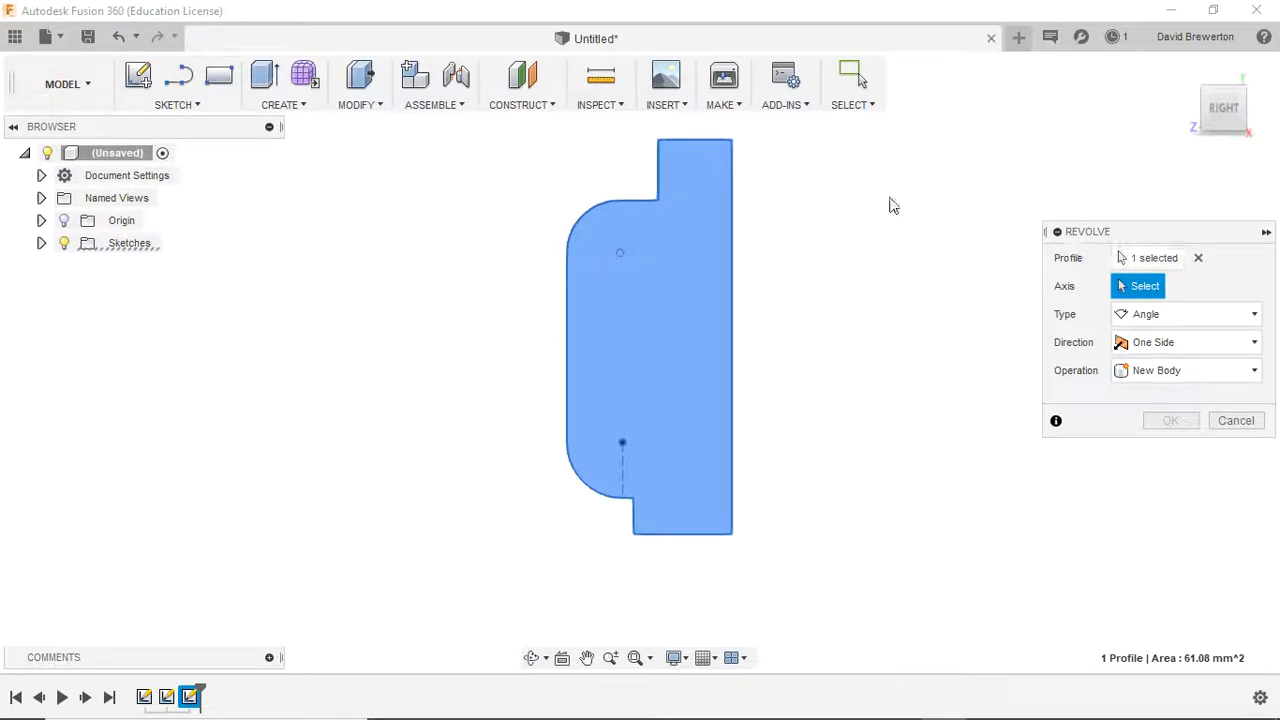
pyautogui.click(657, 176)
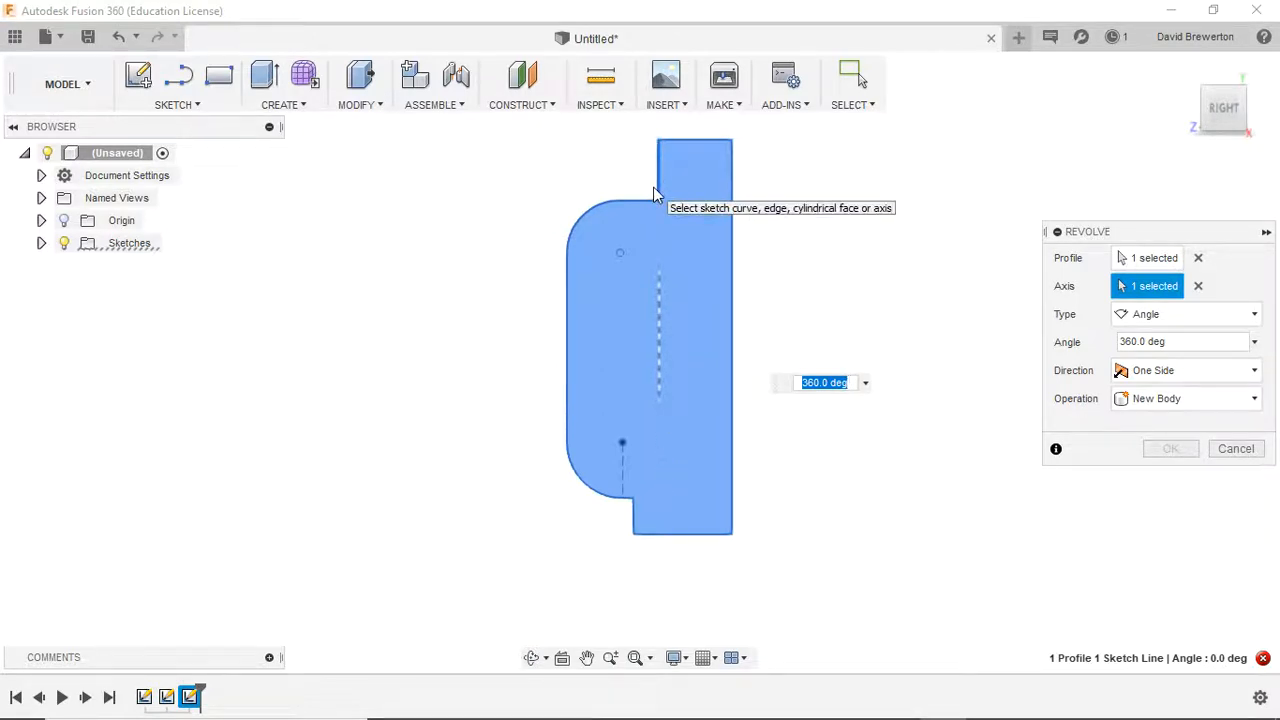
pyautogui.click(1199, 287)
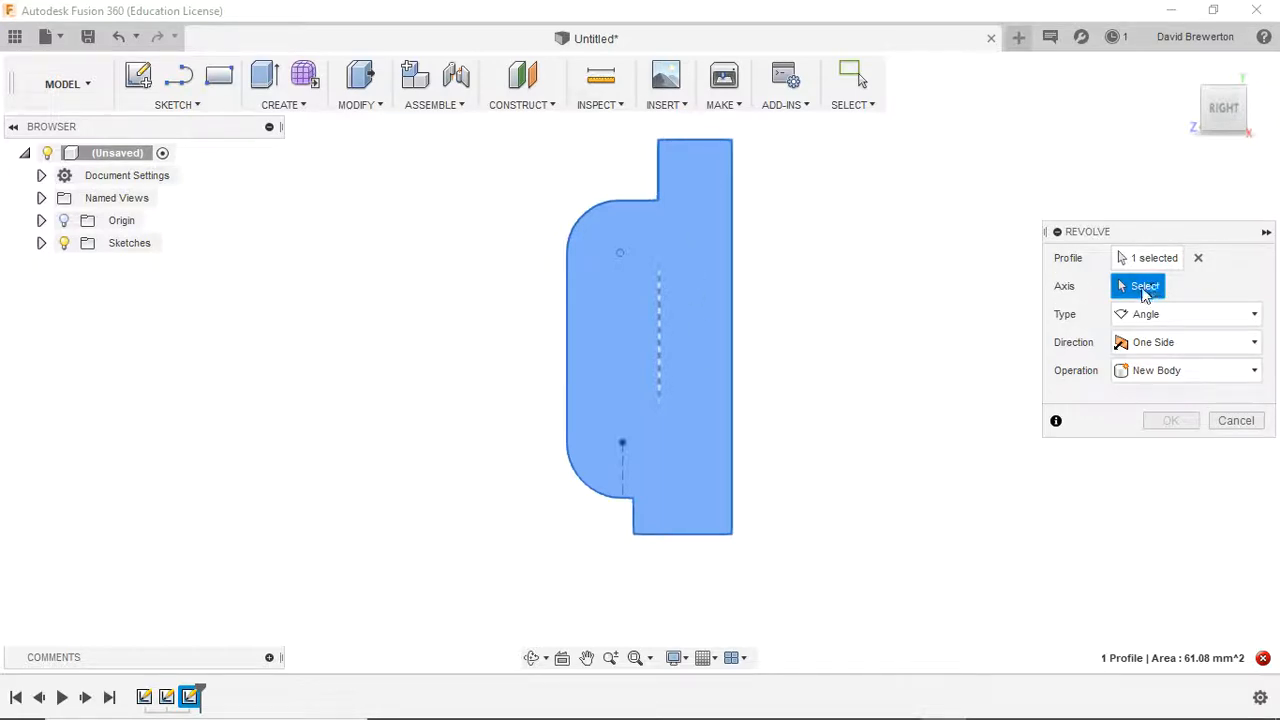
# Revolve the profile 360 degrees about its full-height straight edge as a new body.
pyautogui.click(733, 302)
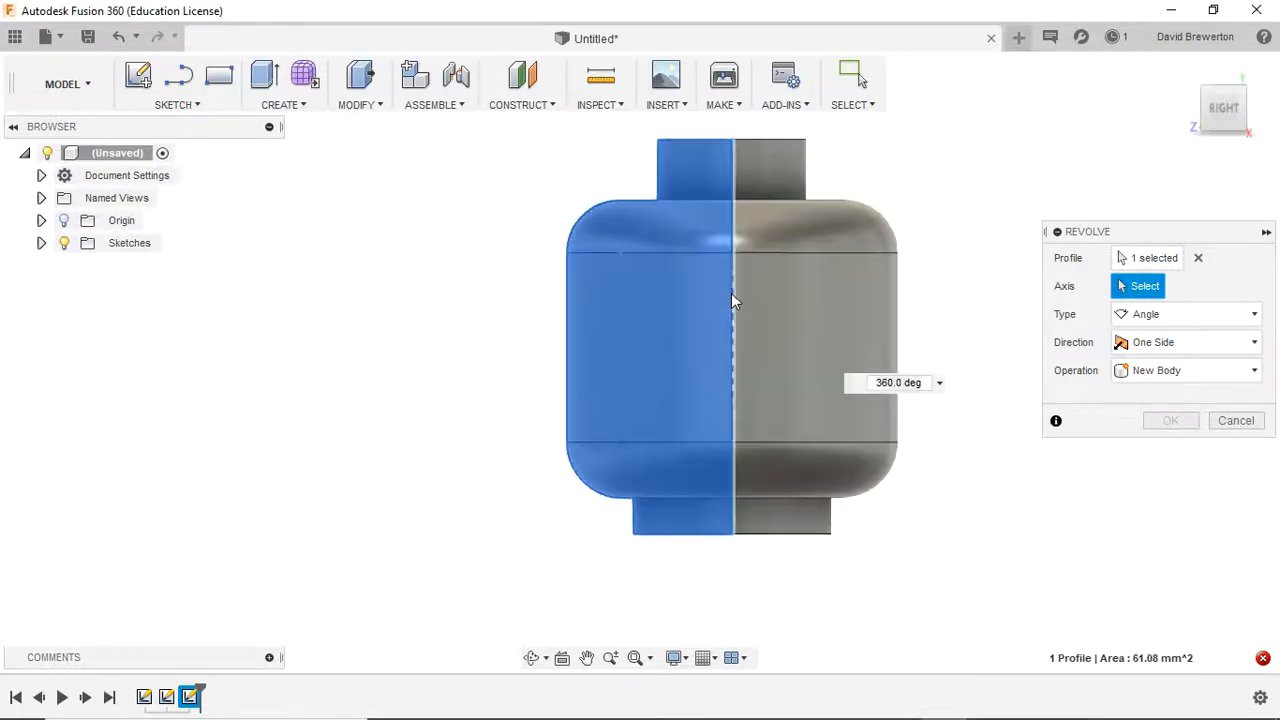
pyautogui.click(531, 657)
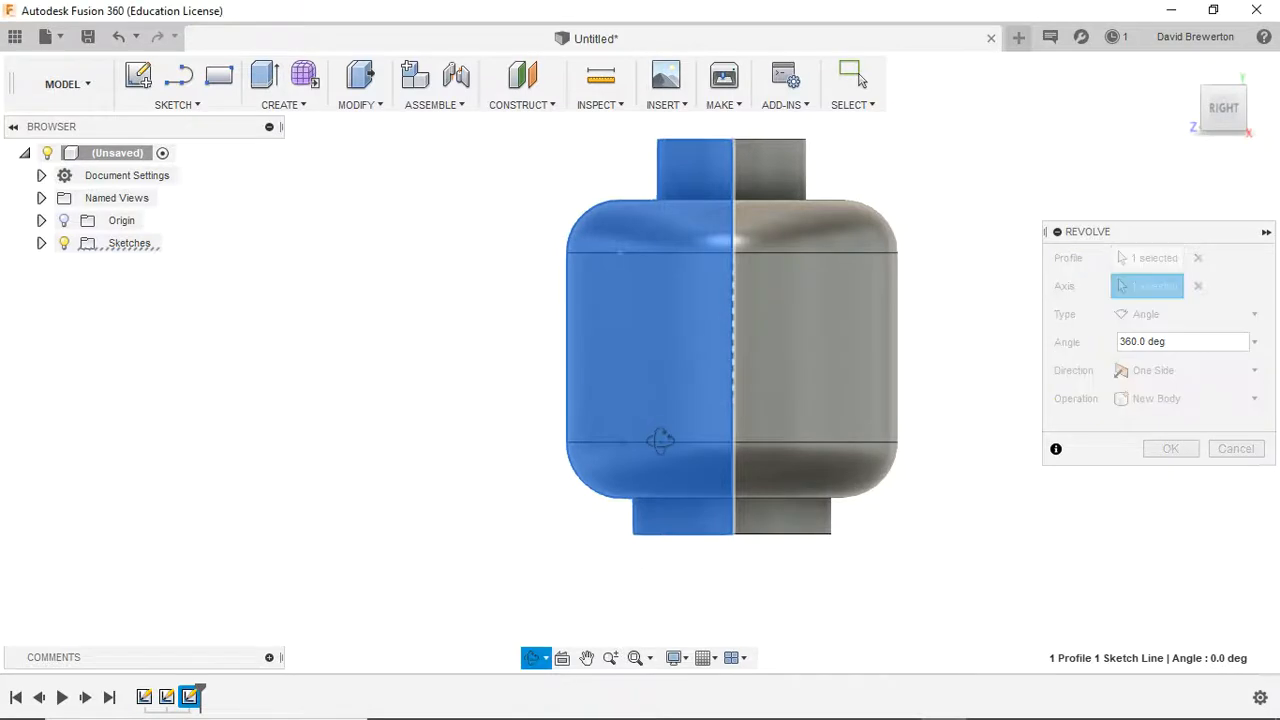
pyautogui.moveTo(654, 437); pyautogui.dragTo(575, 450)
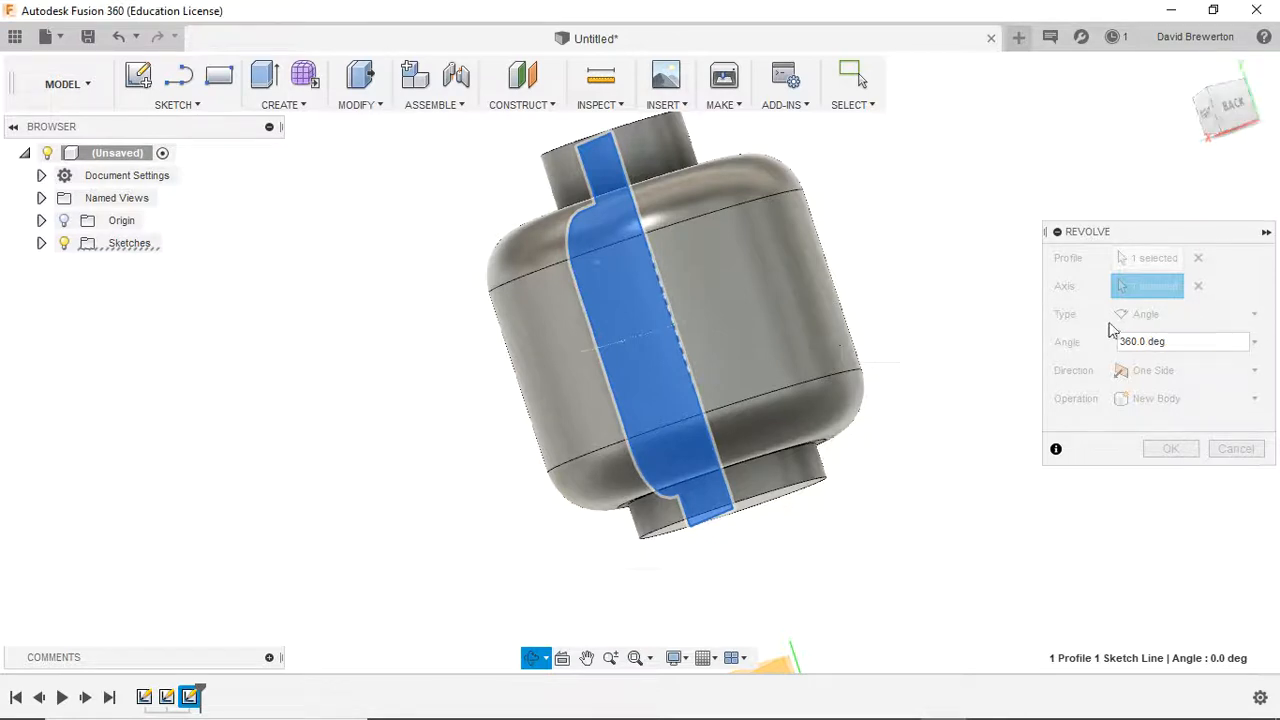
pyautogui.keyDown('shift'); pyautogui.moveTo(863, 234); pyautogui.dragTo(600, 415, button='middle'); pyautogui.keyUp('shift')
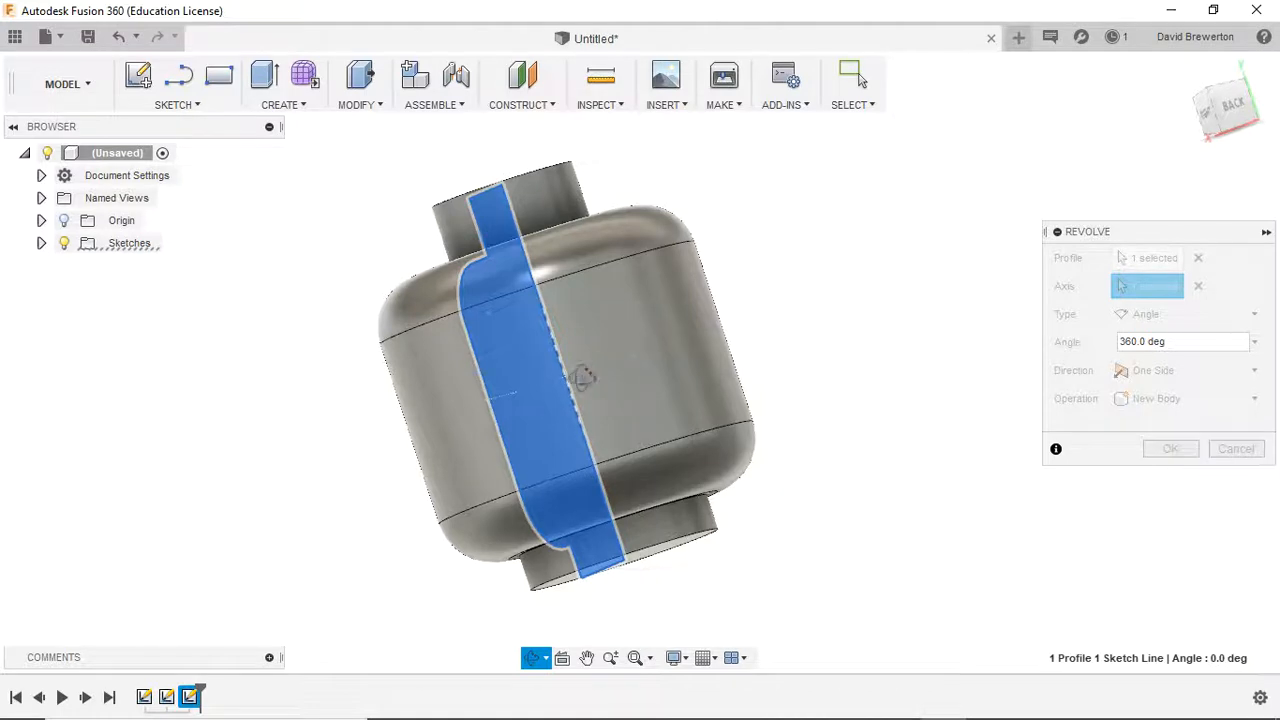
pyautogui.keyDown('shift'); pyautogui.moveTo(585, 386); pyautogui.dragTo(627, 394, button='middle'); pyautogui.keyUp('shift')
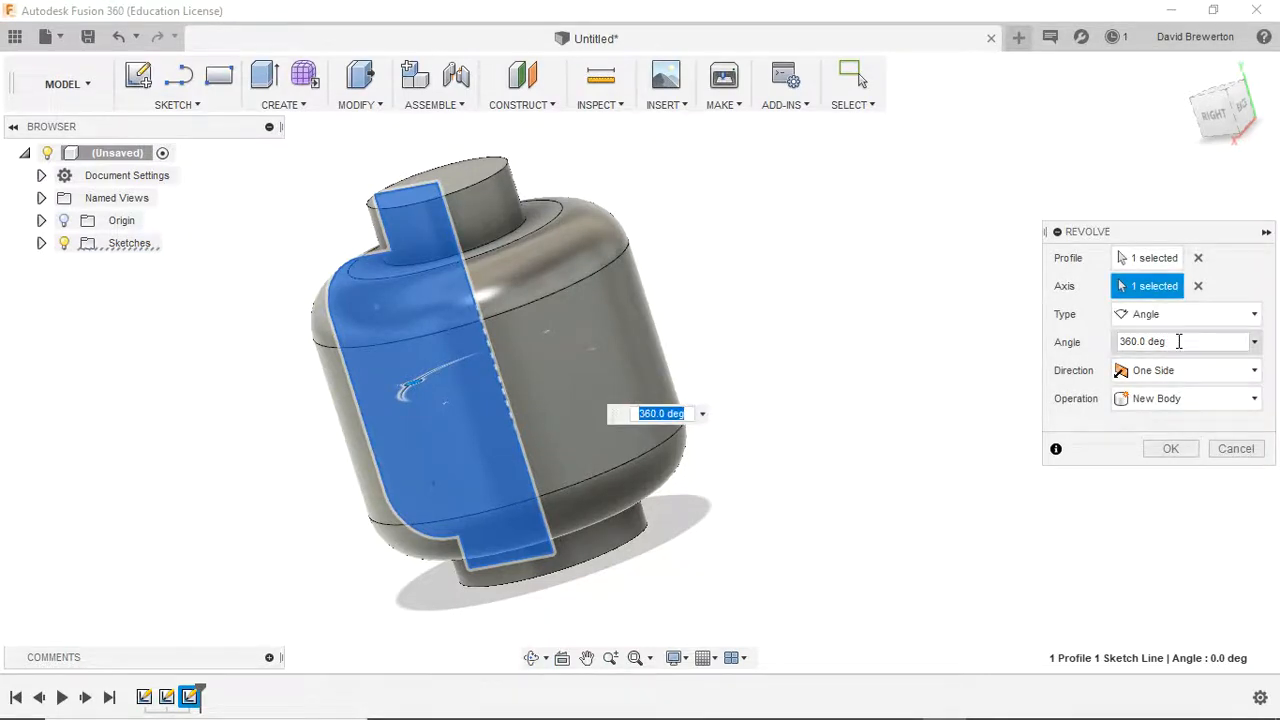
pyautogui.click(1170, 448)
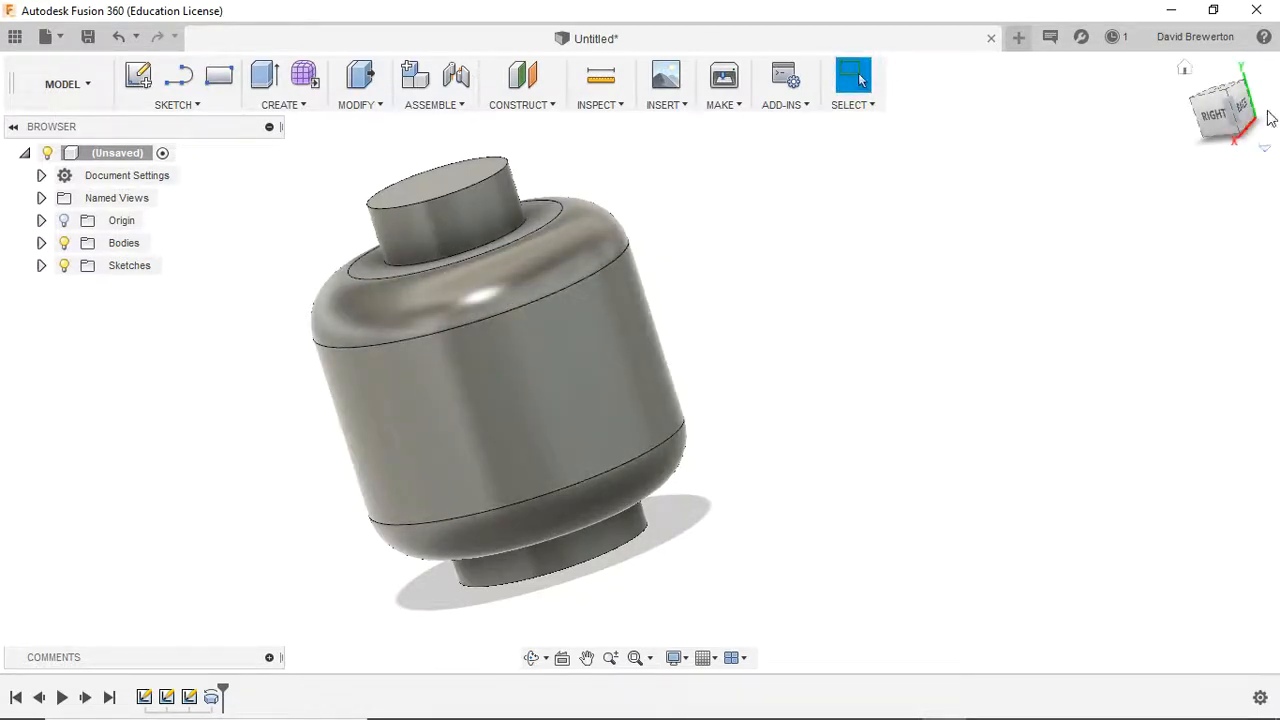
pyautogui.moveTo(1210, 114)
pyautogui.mouseDown()
pyautogui.moveTo(1177, 56)
pyautogui.moveTo(1200, 128)
pyautogui.mouseUp()
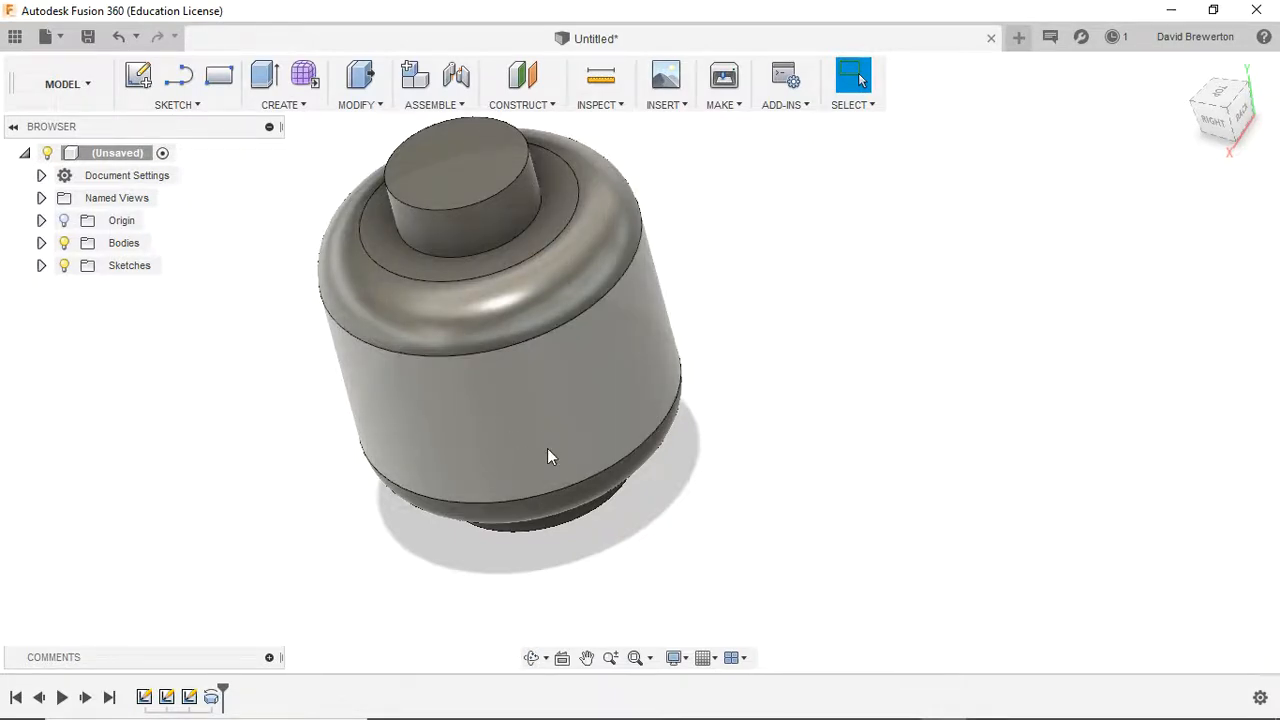
pyautogui.click(456, 190)
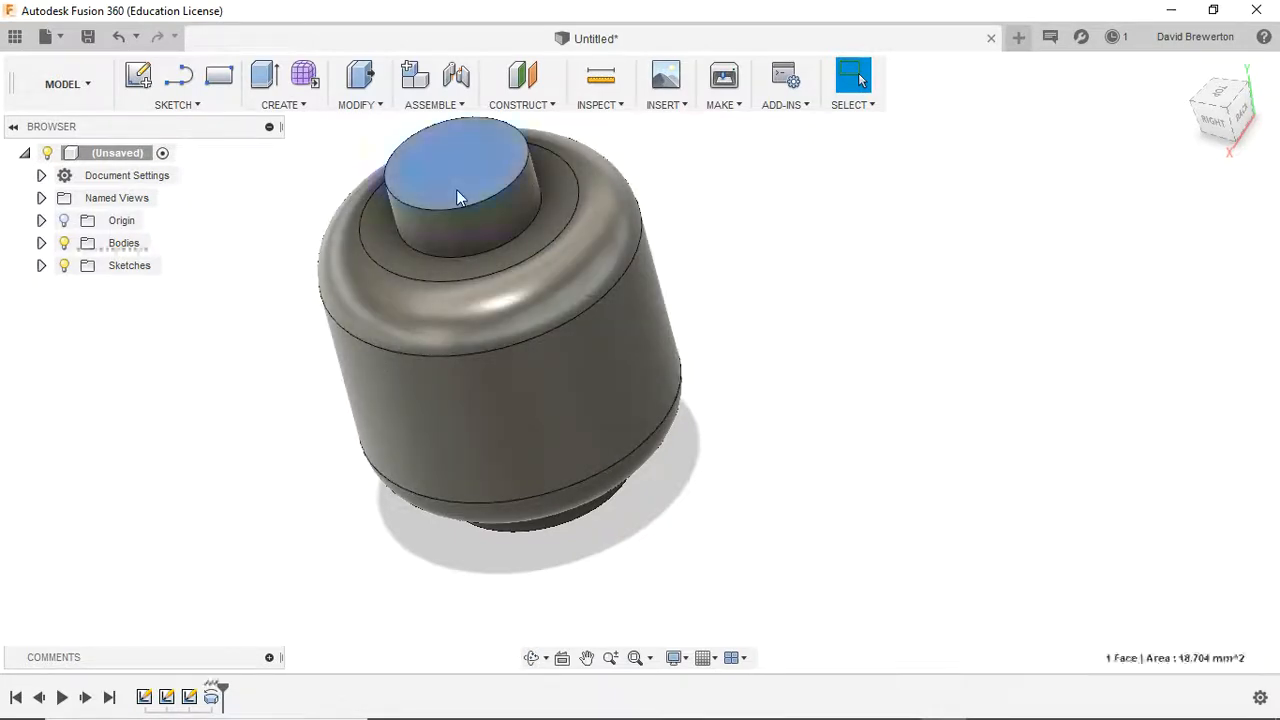
pyautogui.click(448, 193)
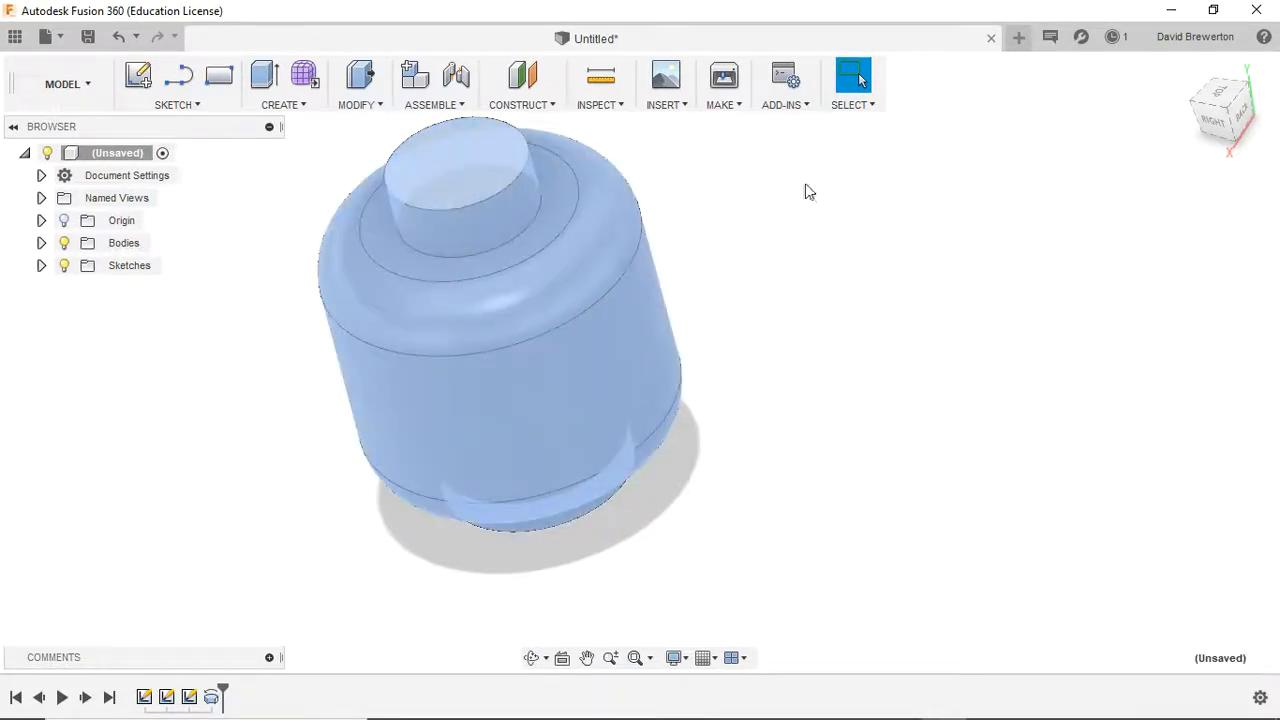
pyautogui.click(1218, 98)
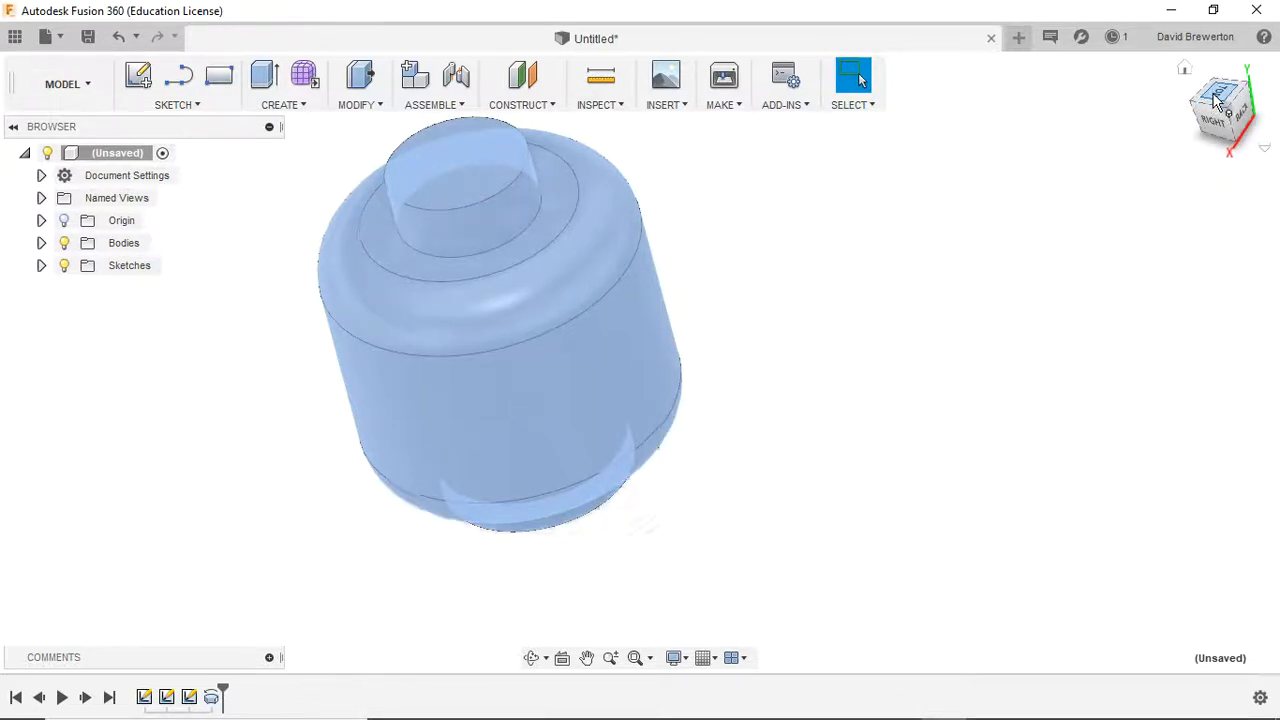
# Start a new sketch on the neck's flat circular top face with the Center Diameter Circle tool, seen from above.
pyautogui.click(426, 390)
pyautogui.click(427, 384)
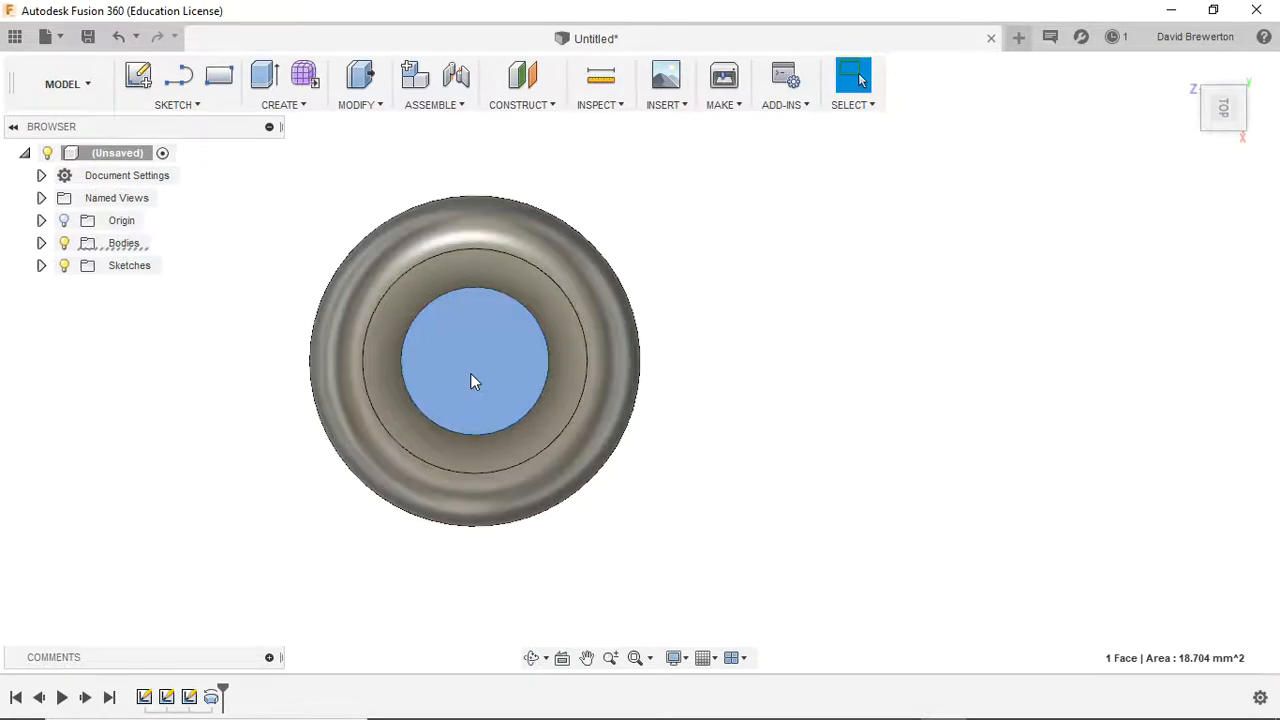
pyautogui.click(180, 106)
pyautogui.moveTo(167, 193)
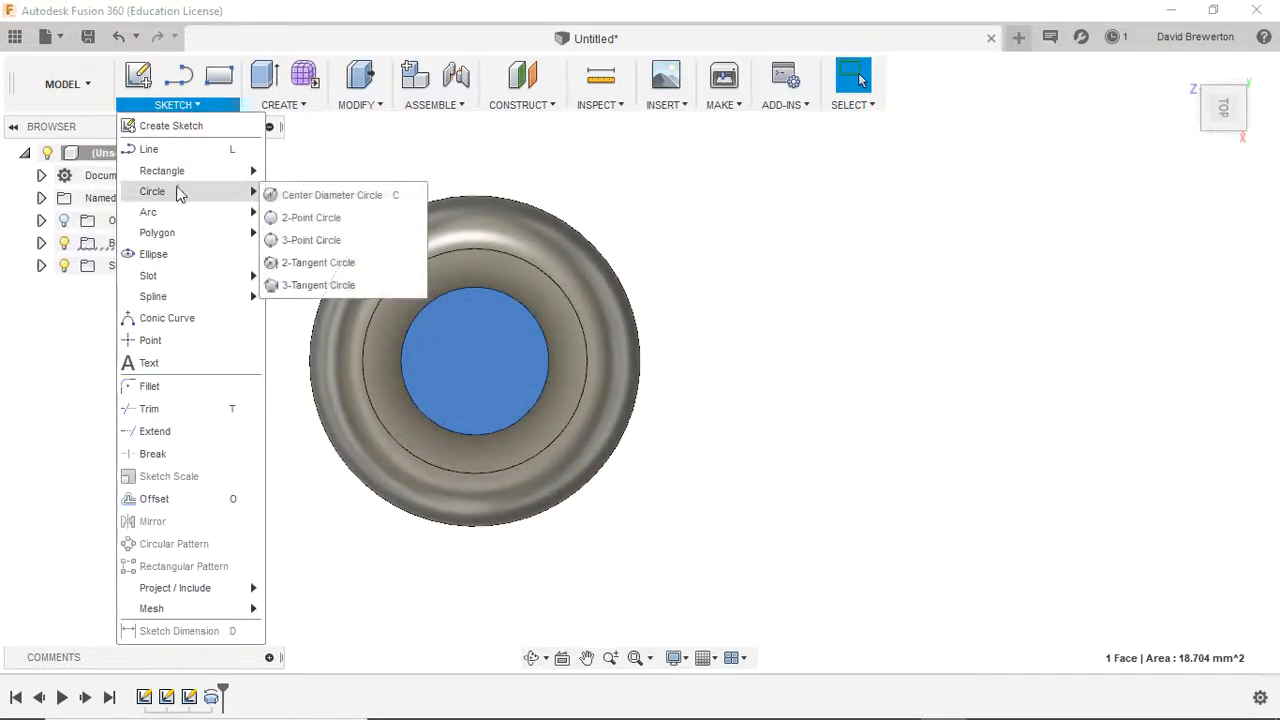
pyautogui.click(314, 197)
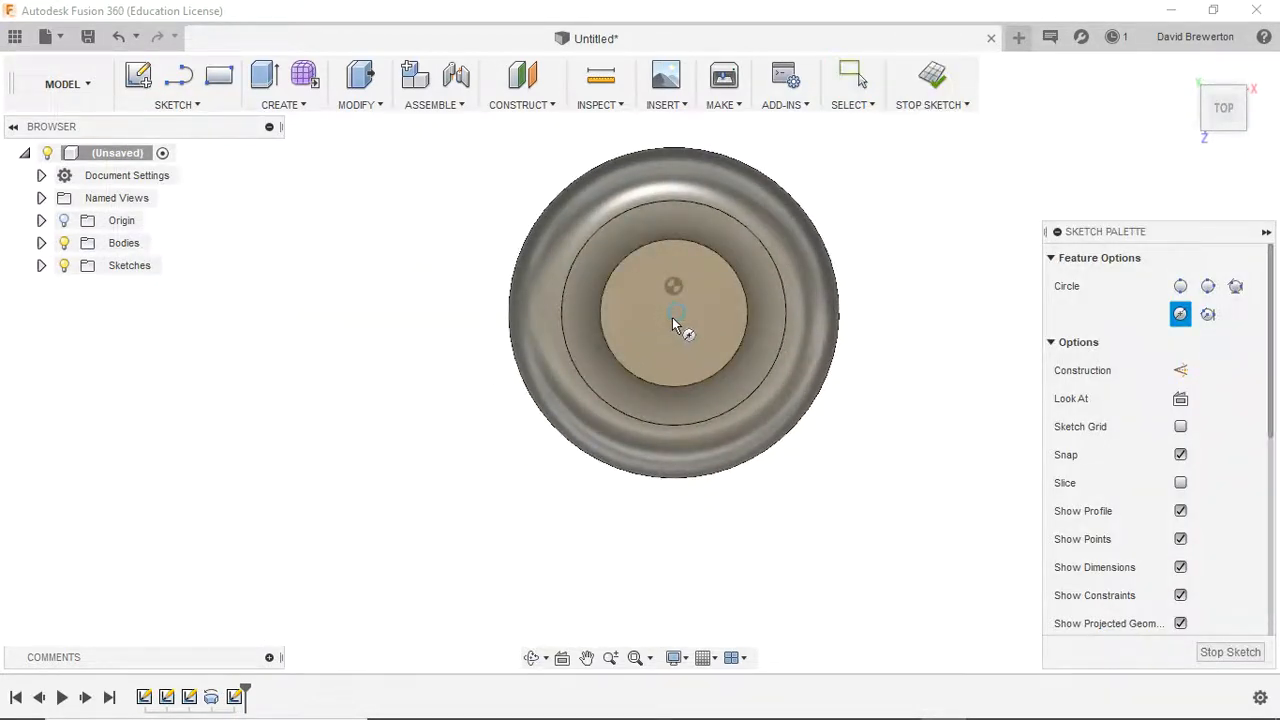
# Try a 4.7 mm diameter circle centred on the neck's top face.
pyautogui.click(669, 316)
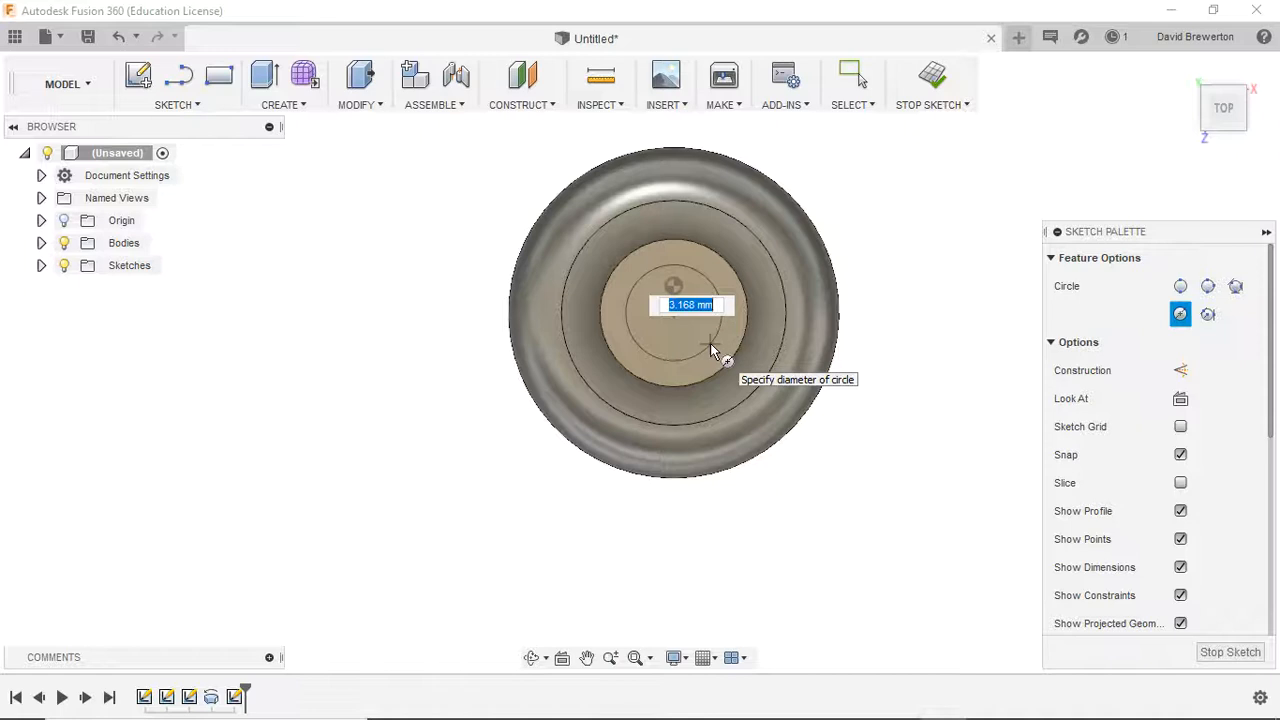
pyautogui.write('4')
pyautogui.press('Tab')
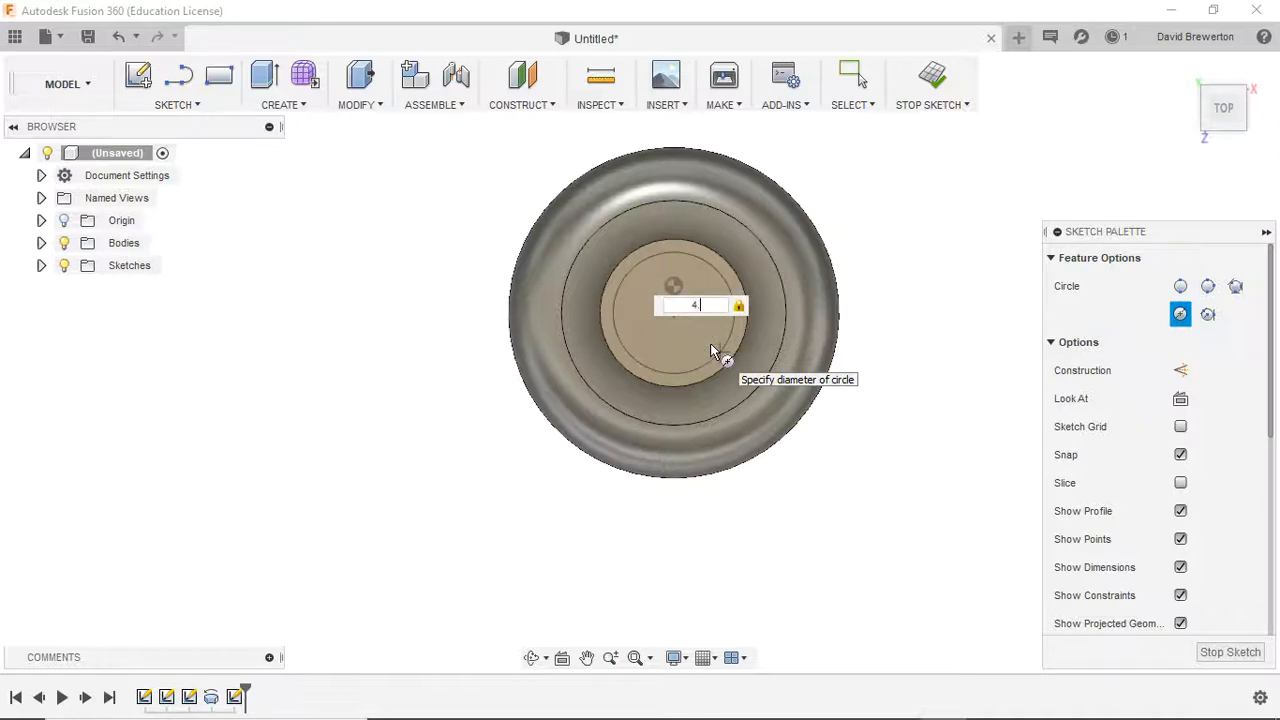
pyautogui.write('.1')
pyautogui.press('Return')
pyautogui.press('Escape')
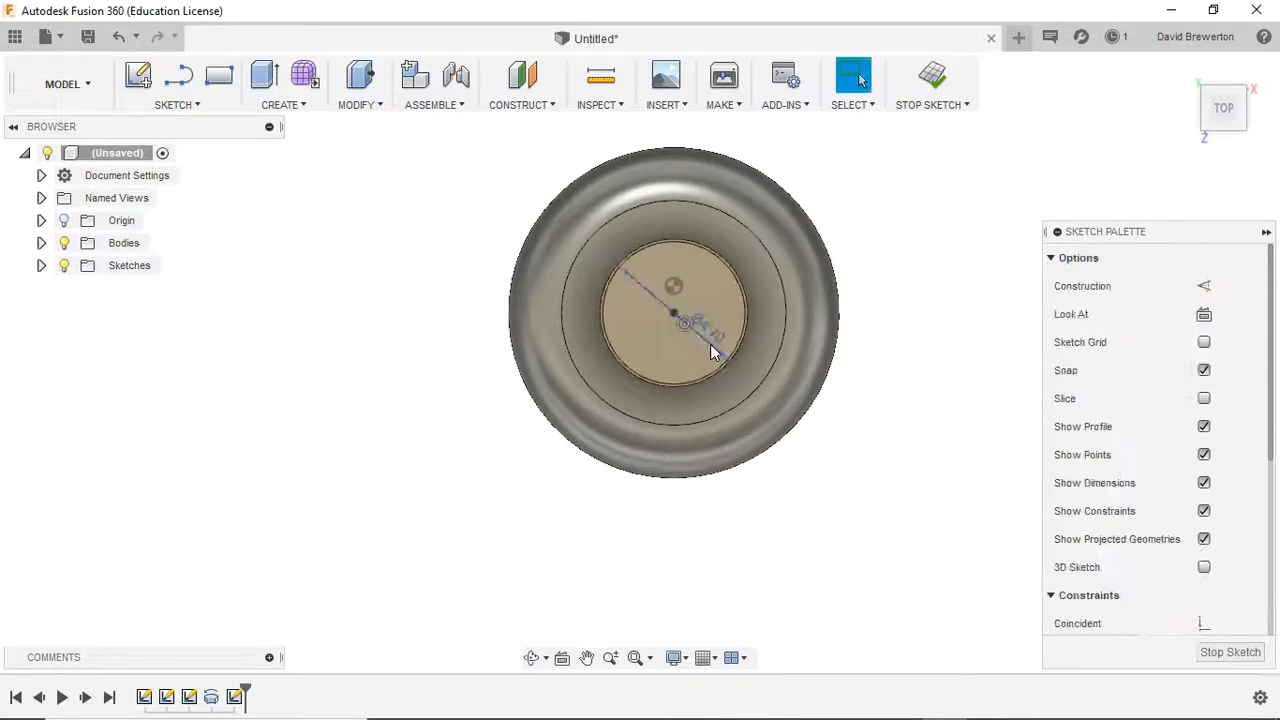
pyautogui.scroll(5, 710, 344)
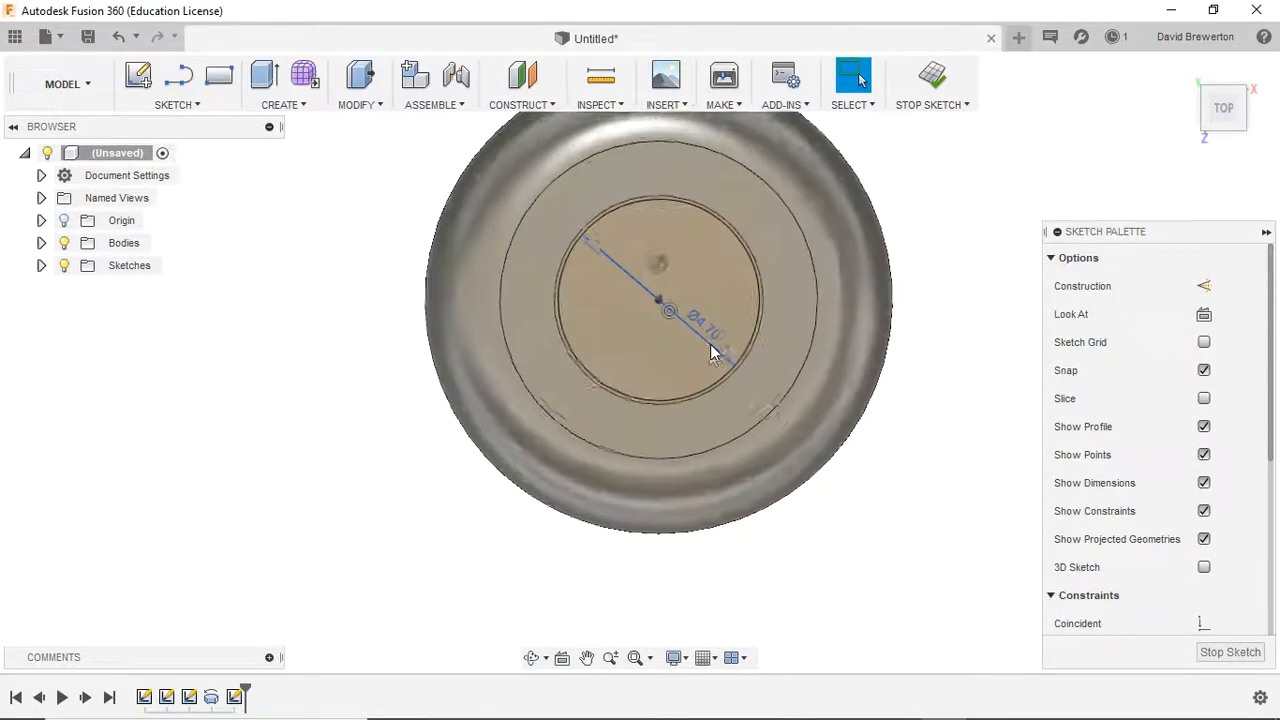
pyautogui.click(668, 346)
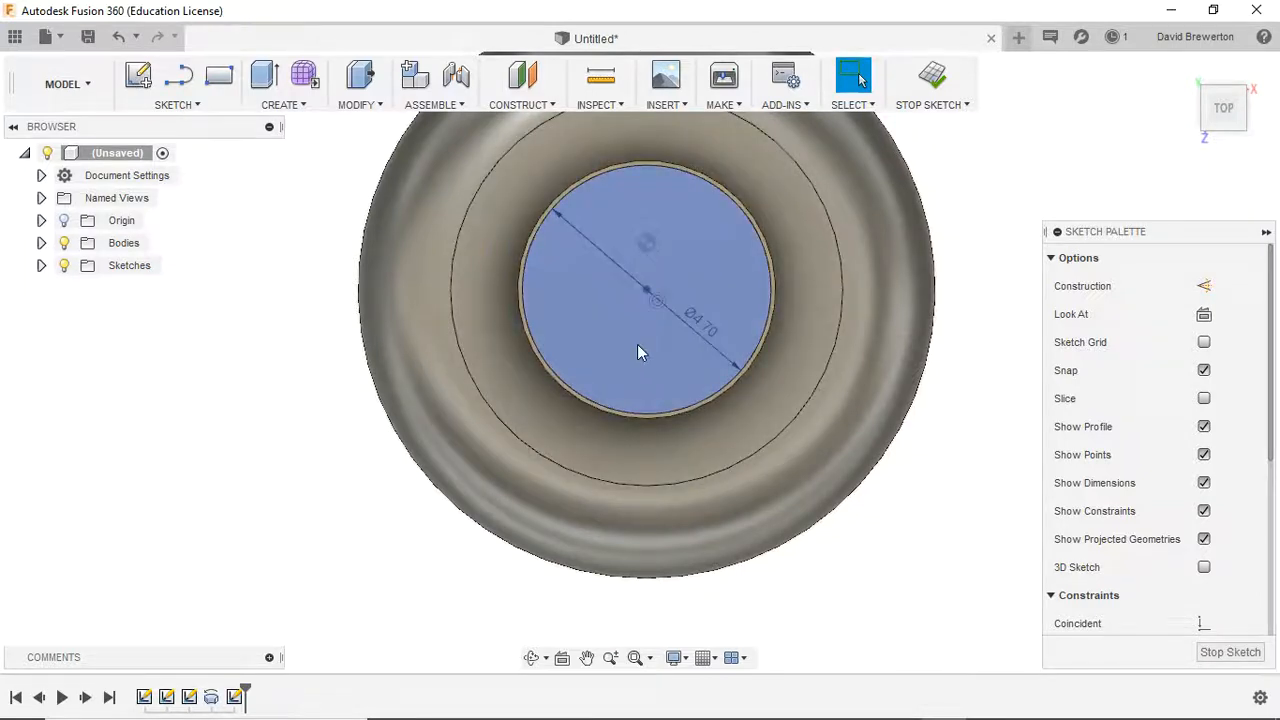
# Try to draw a 3.08 mm diameter circle on the neck's top face, and undo it.
pyautogui.click(195, 105)
pyautogui.moveTo(192, 189)
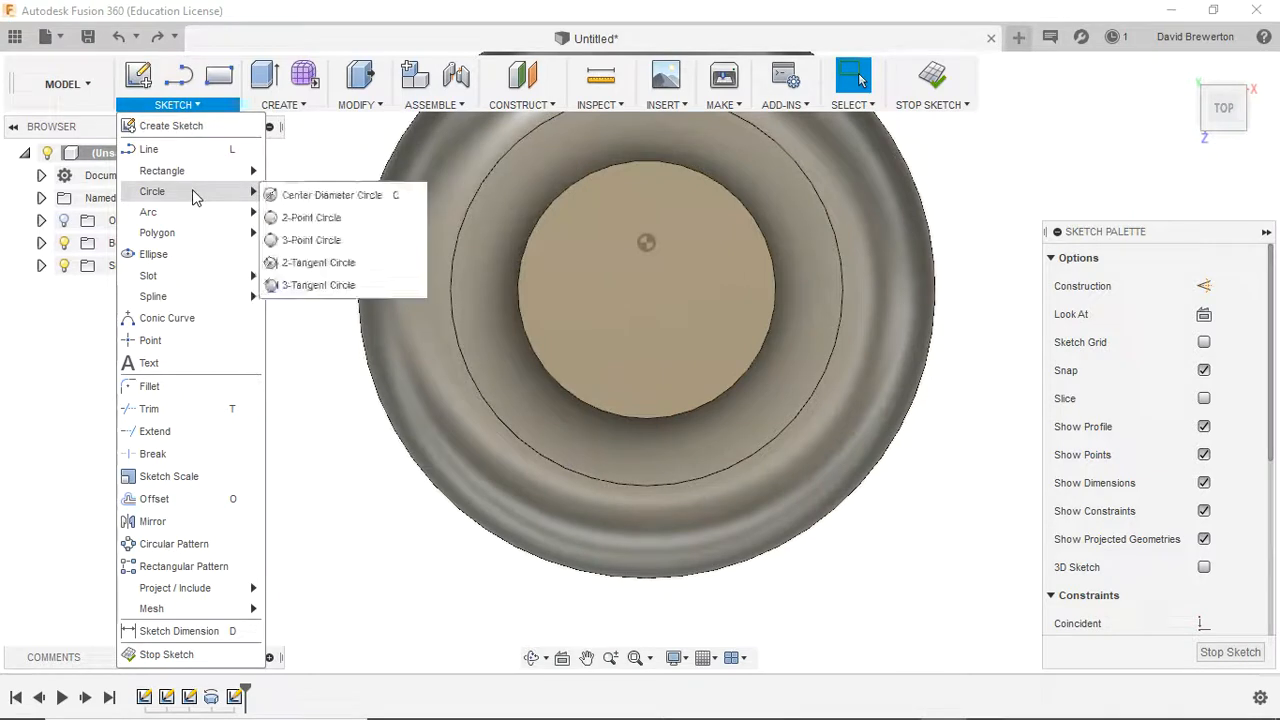
pyautogui.click(284, 195)
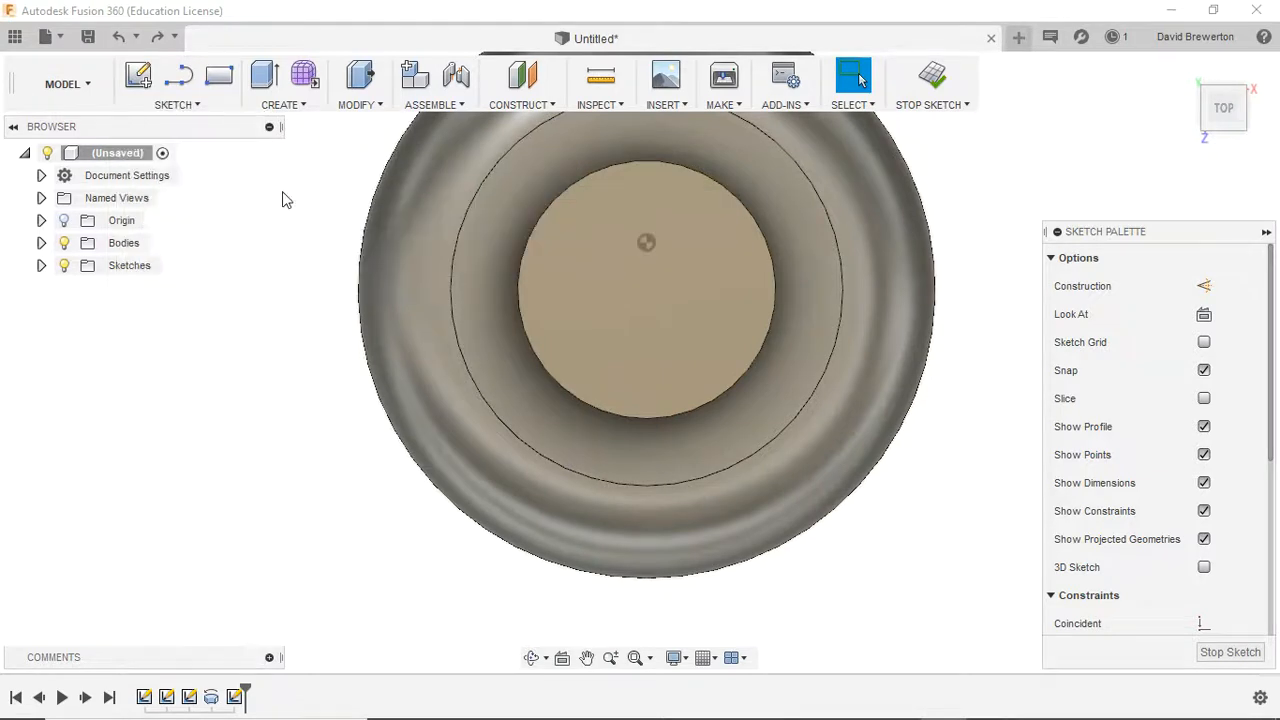
pyautogui.click(651, 298)
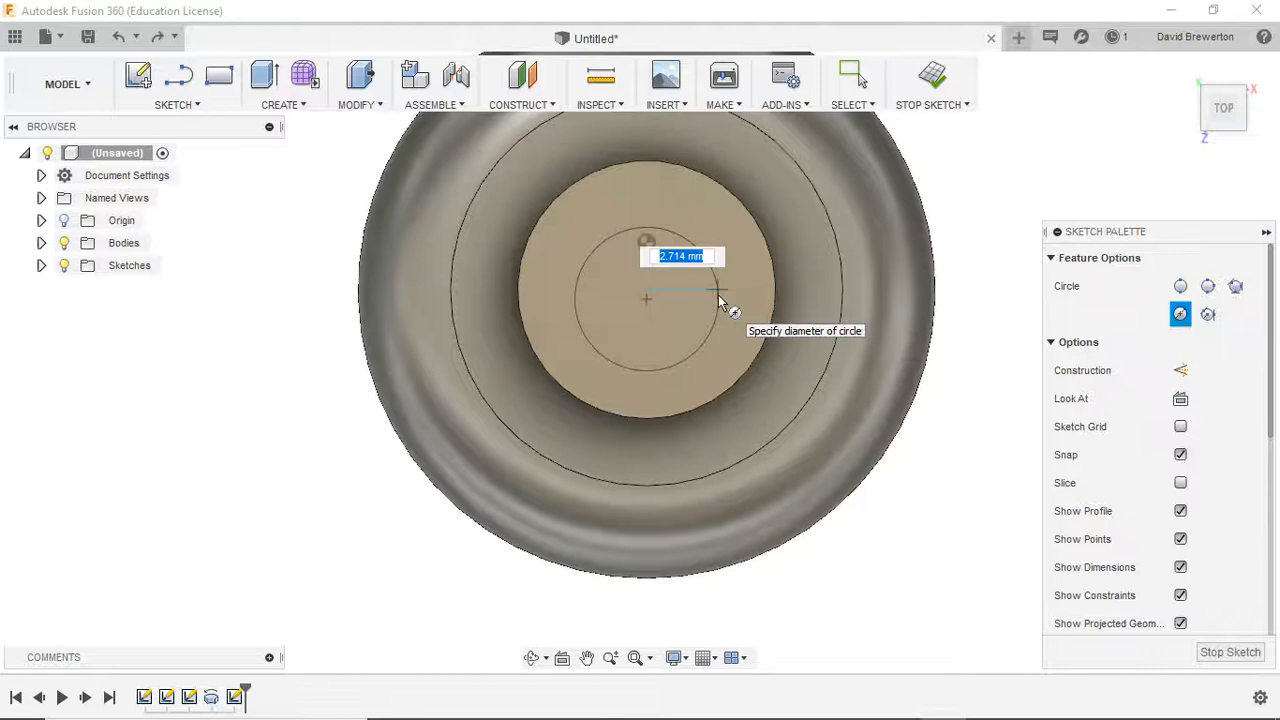
pyautogui.write('3.08')
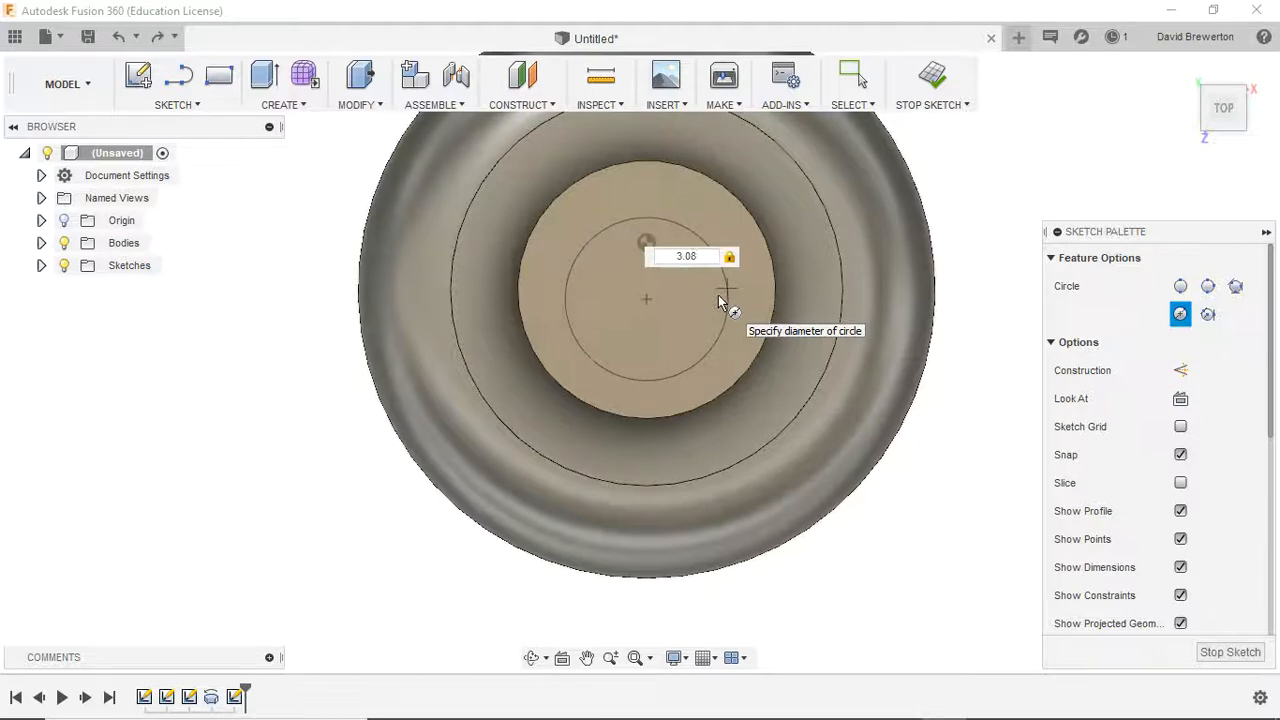
pyautogui.press('Tab')
pyautogui.click(746, 296)
pyautogui.press('Escape')
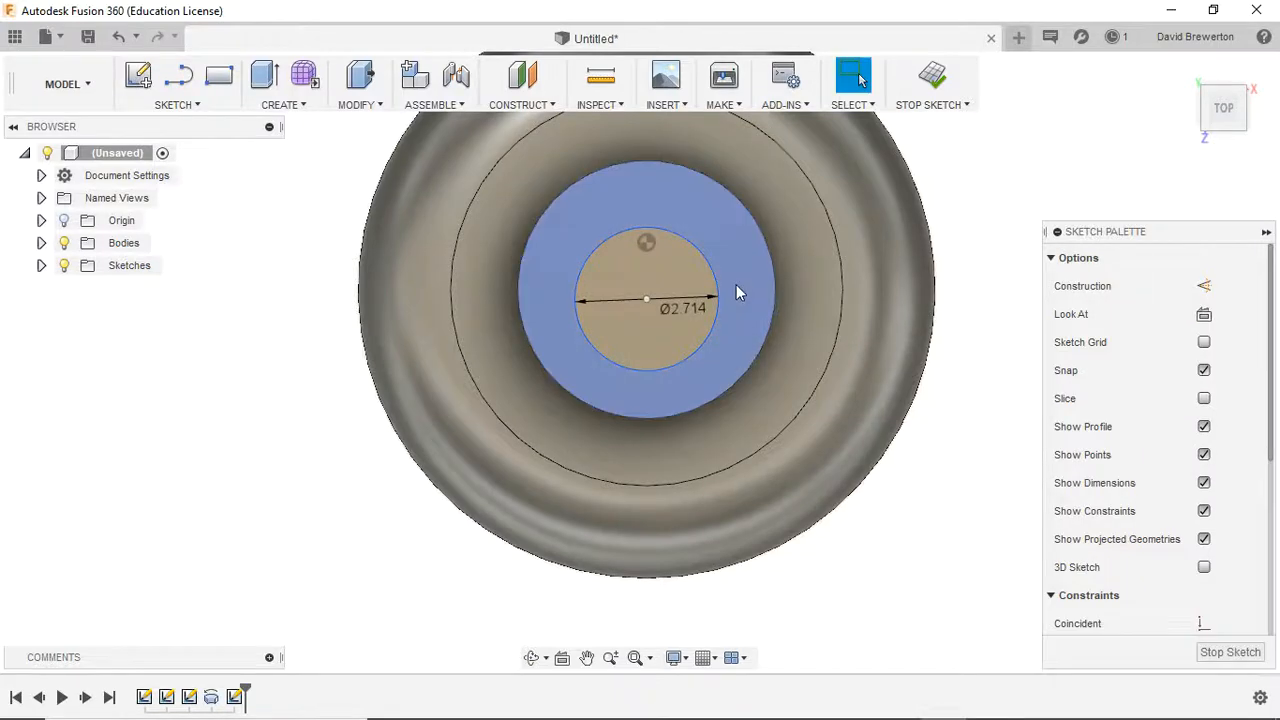
pyautogui.hotkey('ctrl', 'z')
# Draw a center diameter circle of 3.08 mm centred on the neck's top face.
pyautogui.click(202, 102)
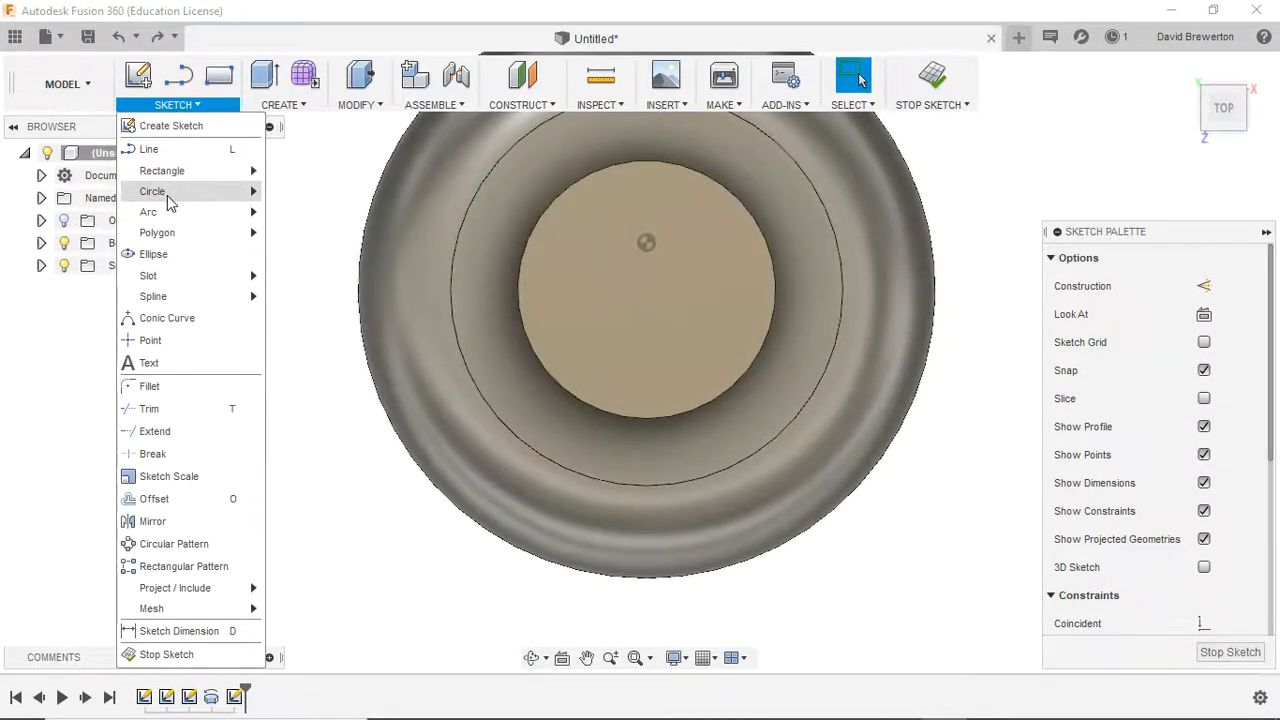
pyautogui.moveTo(167, 193)
pyautogui.click(295, 194)
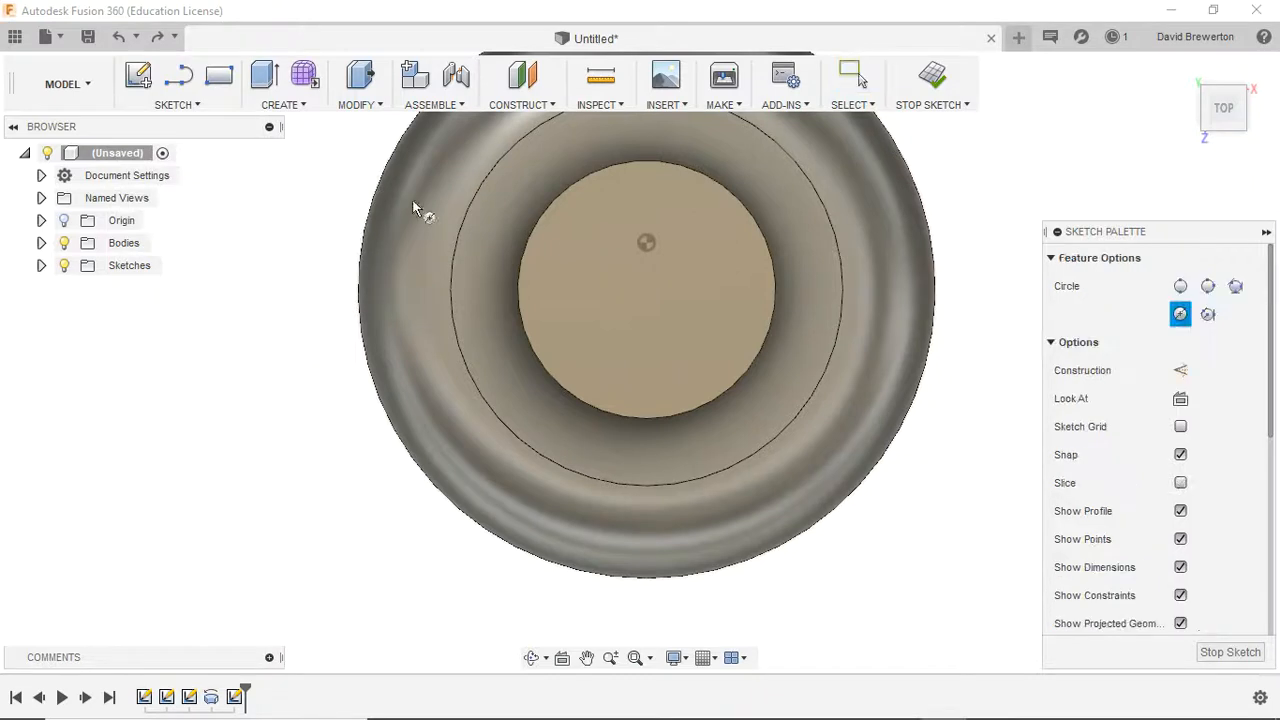
pyautogui.click(648, 296)
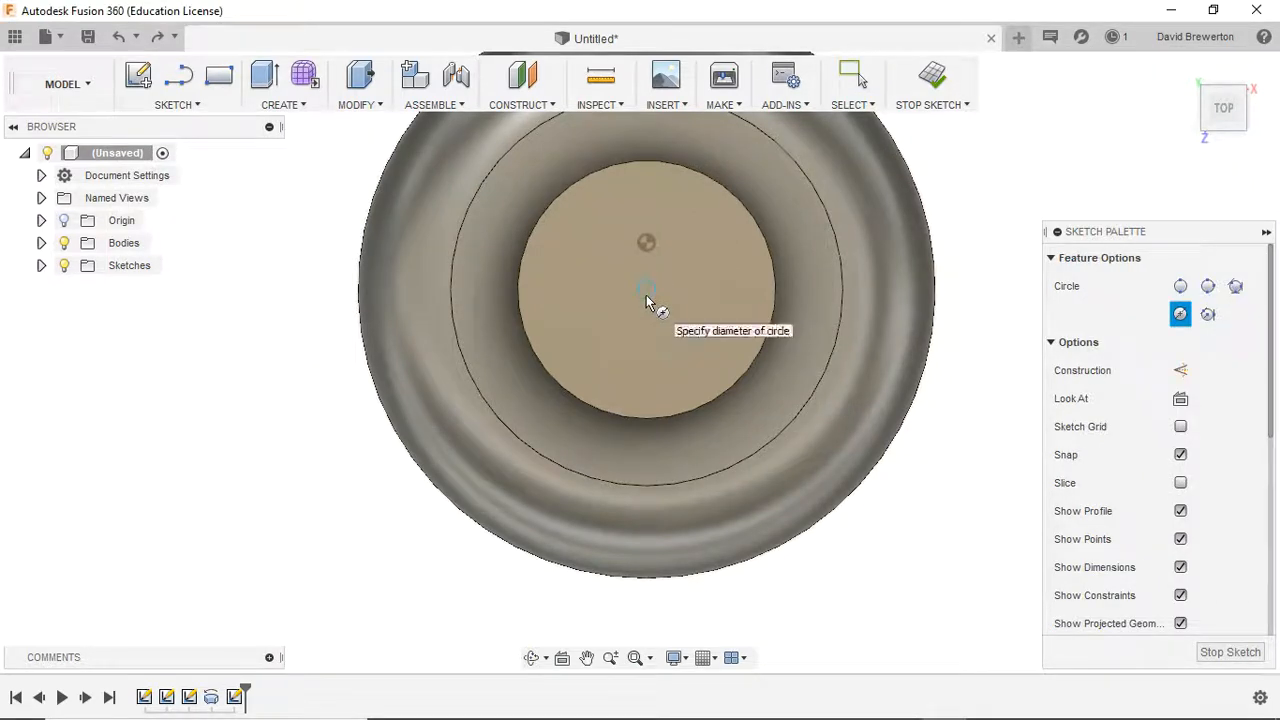
pyautogui.write('3')
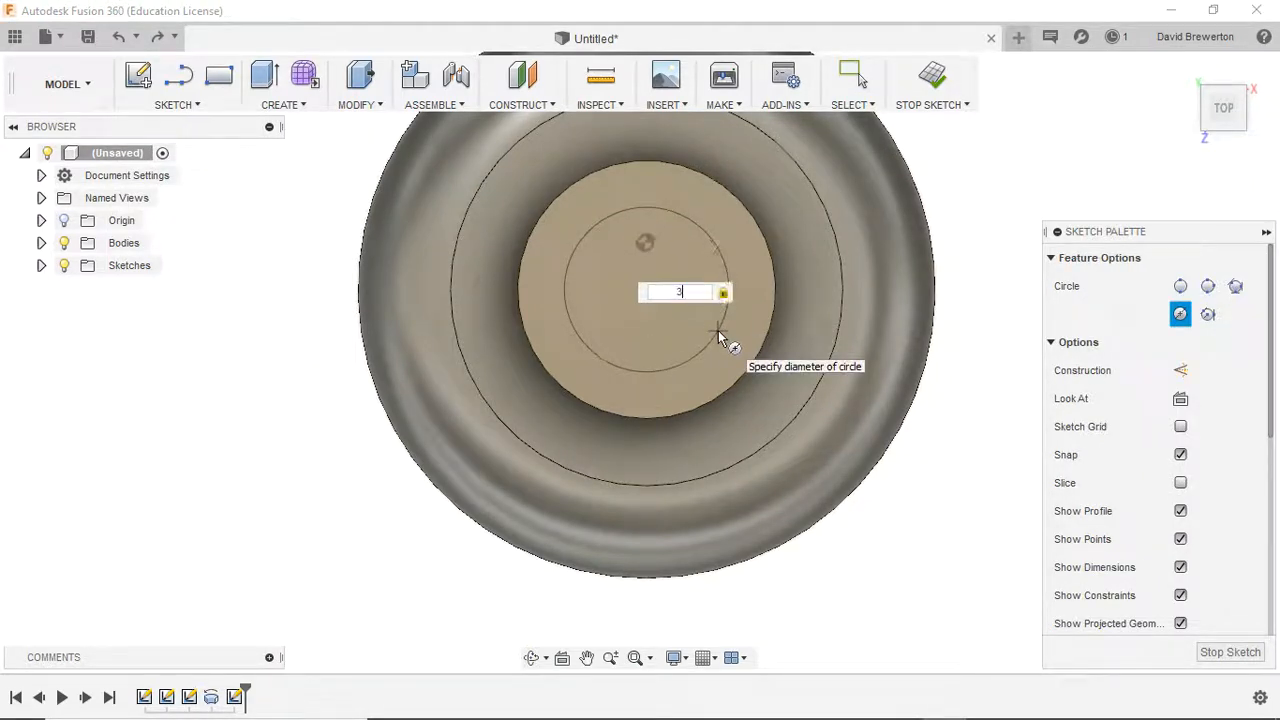
pyautogui.write('.08')
pyautogui.press('Return')
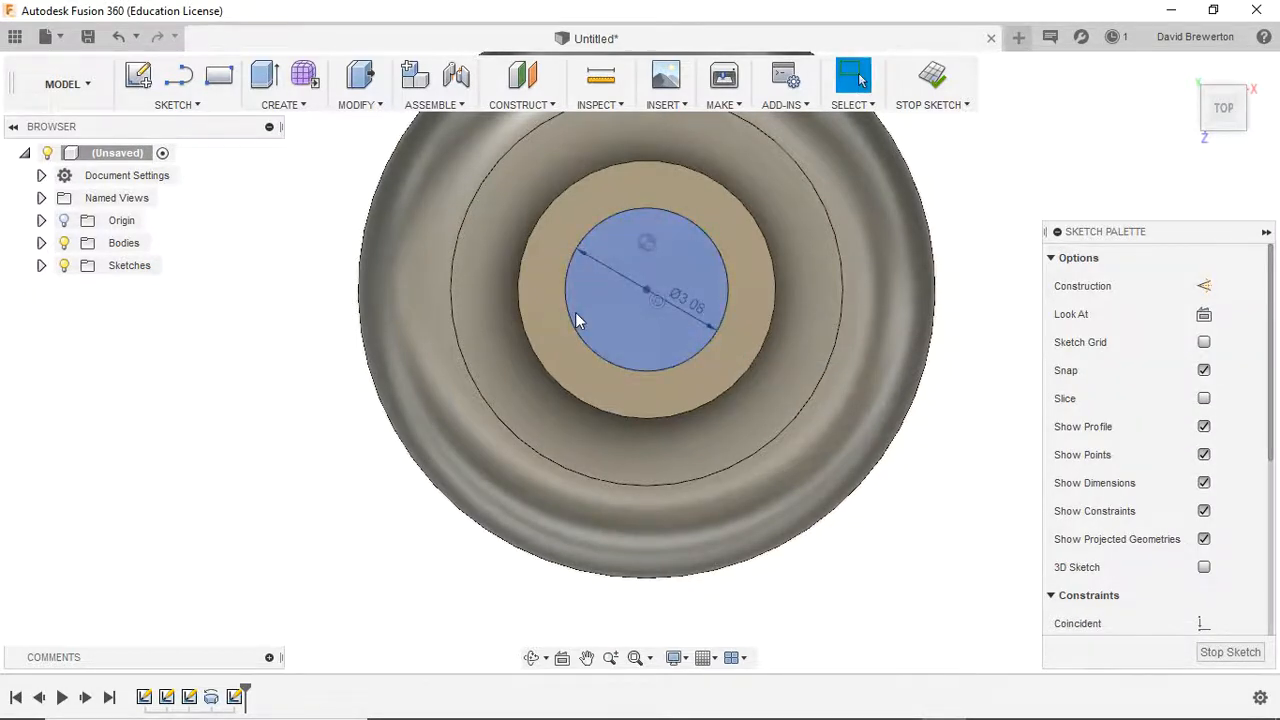
pyautogui.moveTo(570, 292)
pyautogui.mouseDown(button='middle')
pyautogui.moveTo(573, 272)
pyautogui.moveTo(559, 288)
pyautogui.mouseUp(button='middle')
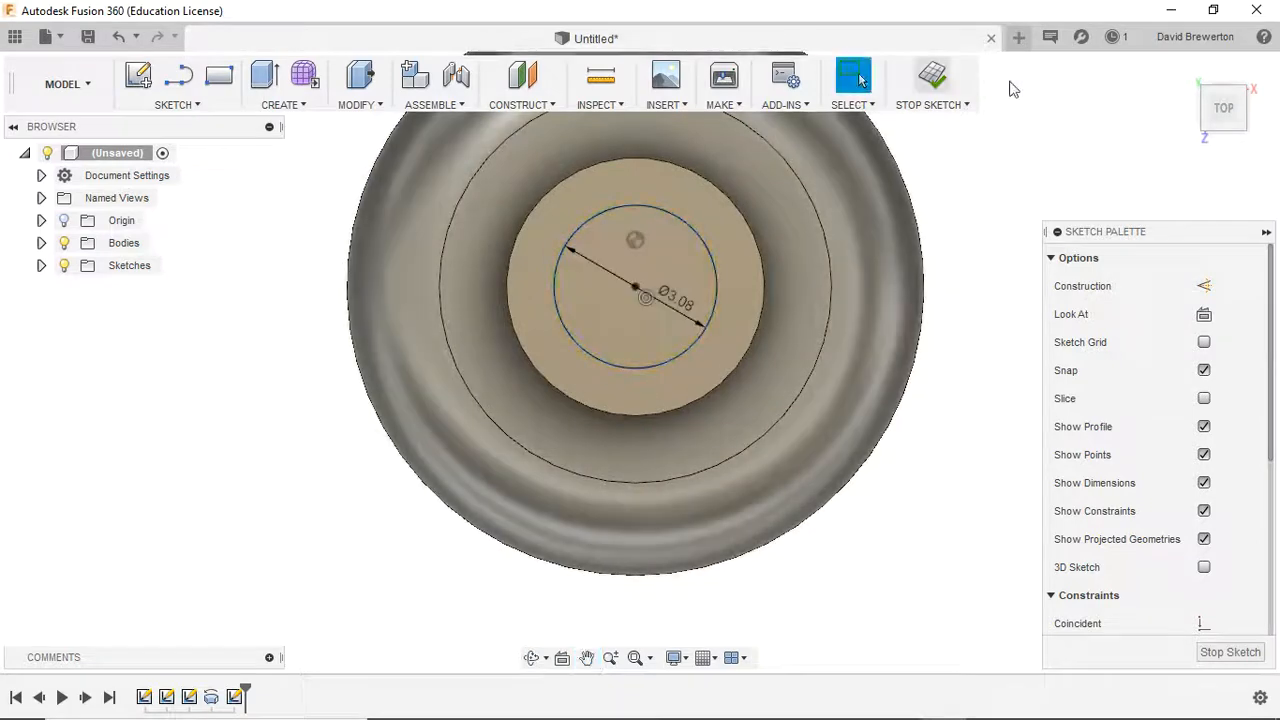
# Extrude the 3.08 mm circle 1.8 mm down into the neck as a cut.
pyautogui.click(531, 657)
pyautogui.moveTo(598, 482); pyautogui.dragTo(620, 331)
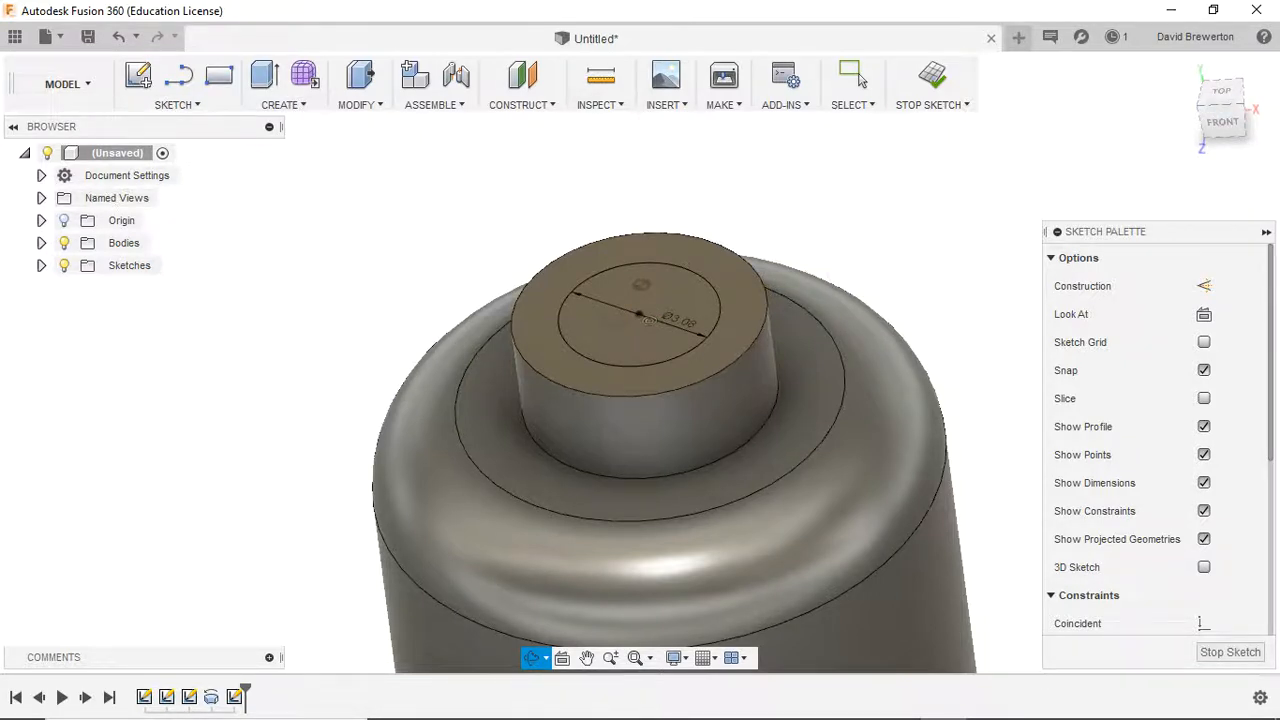
pyautogui.click(283, 106)
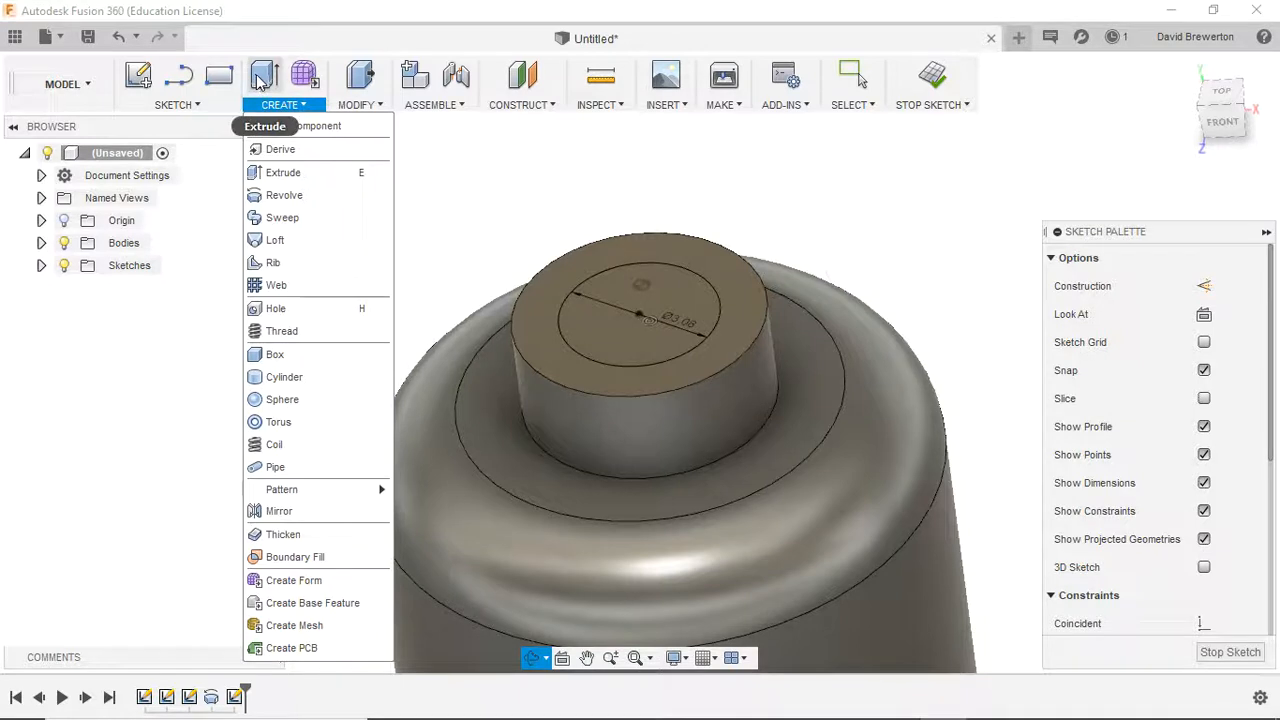
pyautogui.click(433, 142)
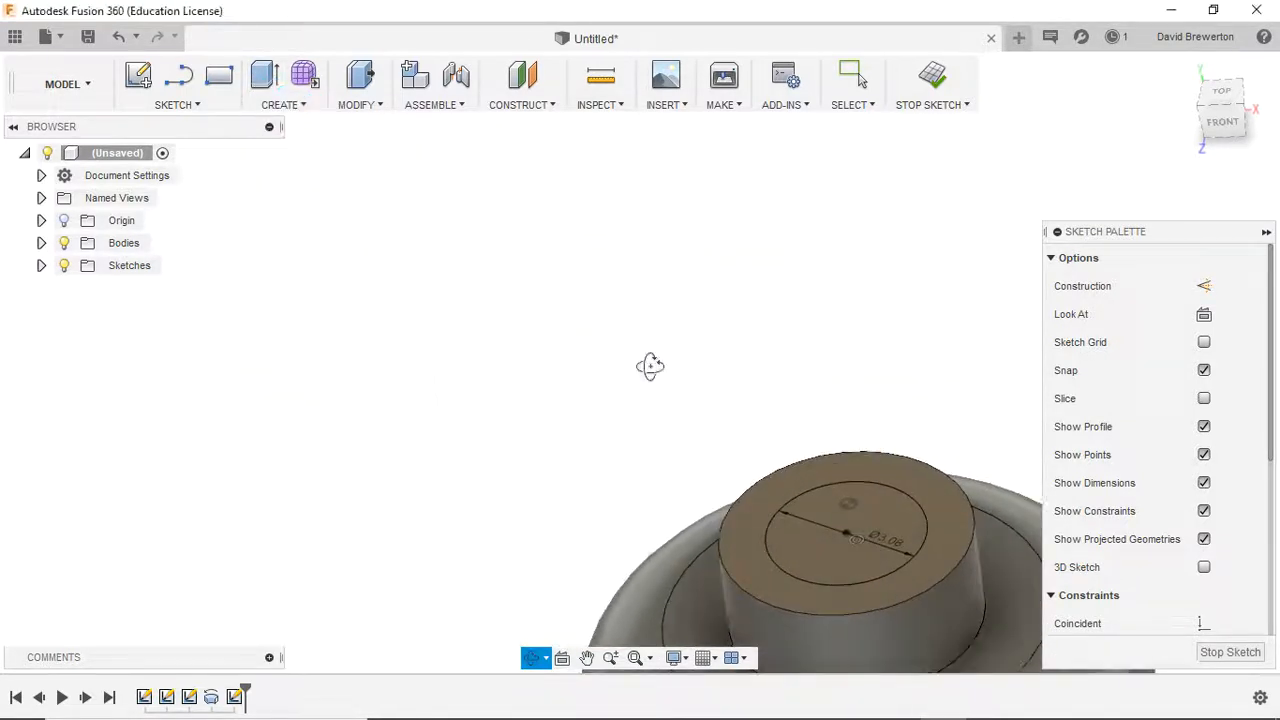
pyautogui.moveTo(704, 386); pyautogui.dragTo(498, 197, button='middle')
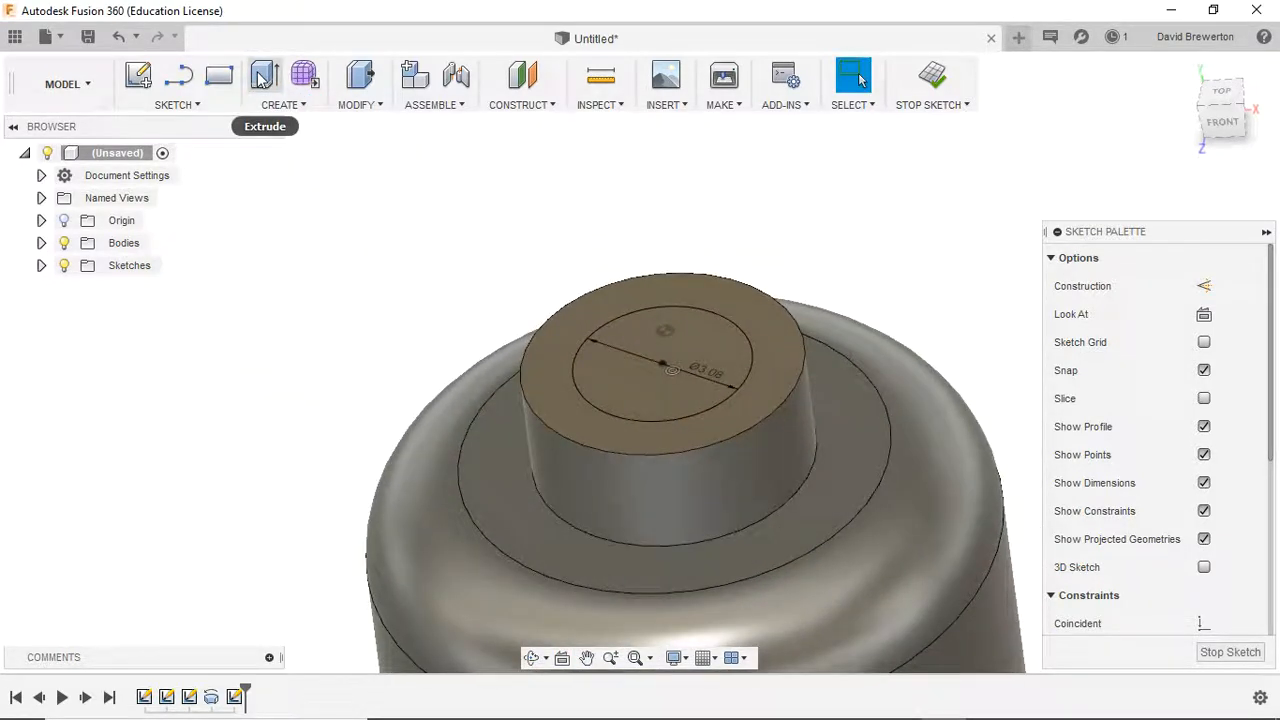
pyautogui.click(262, 77)
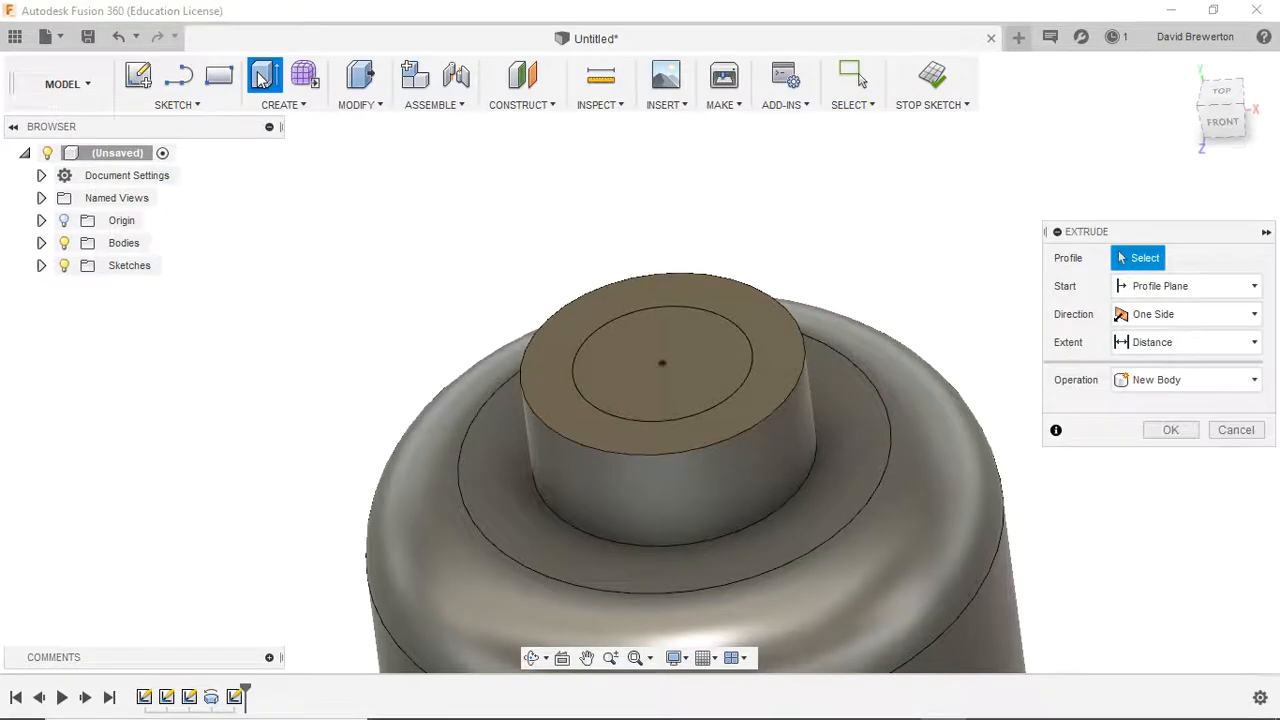
pyautogui.click(284, 105)
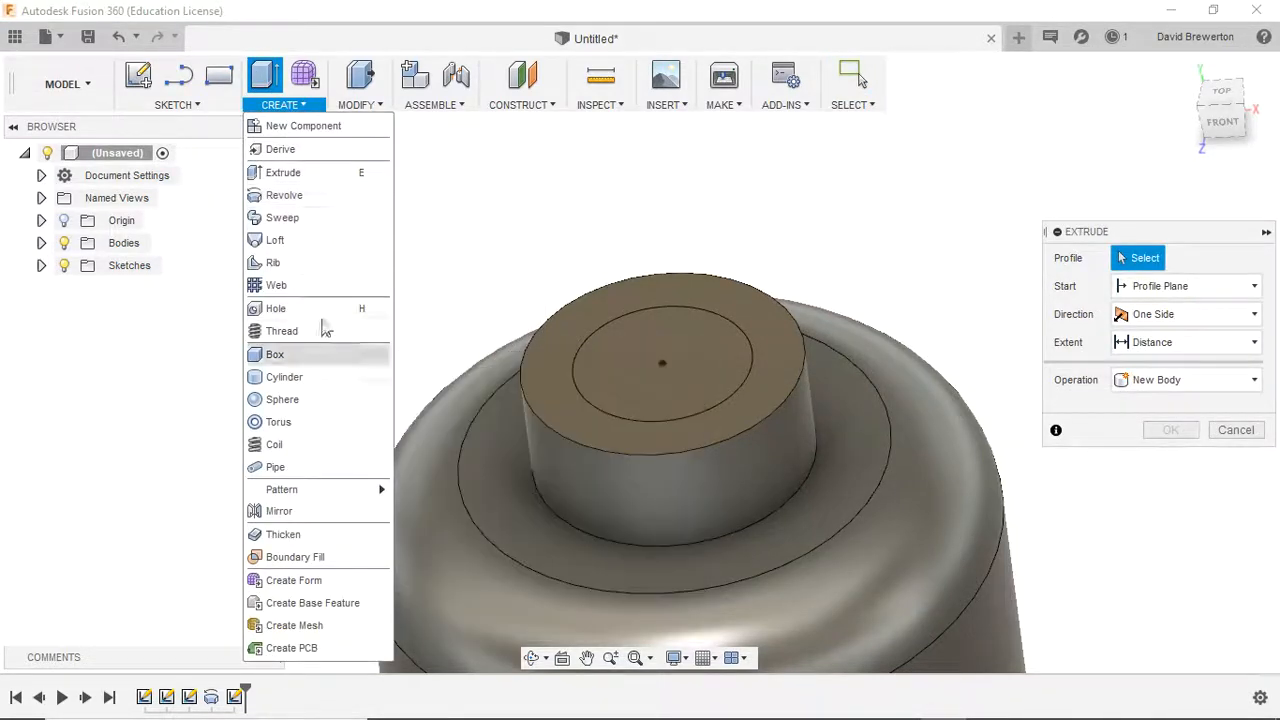
pyautogui.click(270, 174)
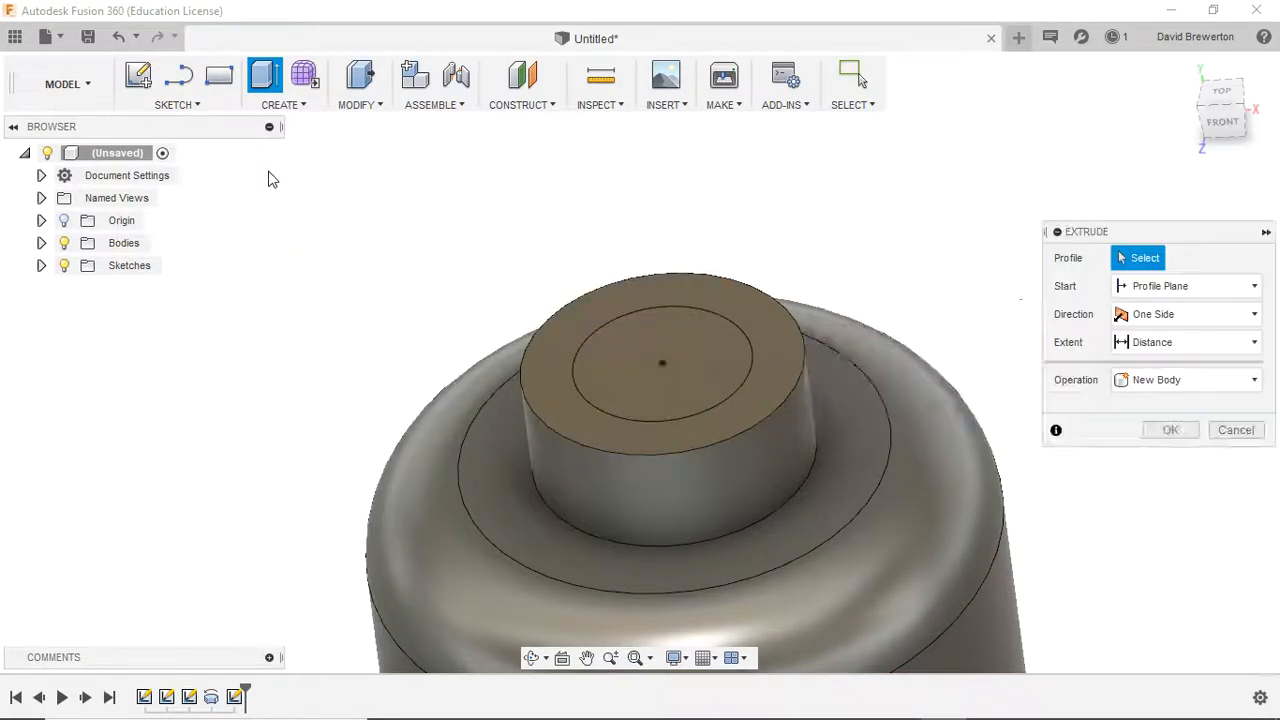
pyautogui.click(660, 360)
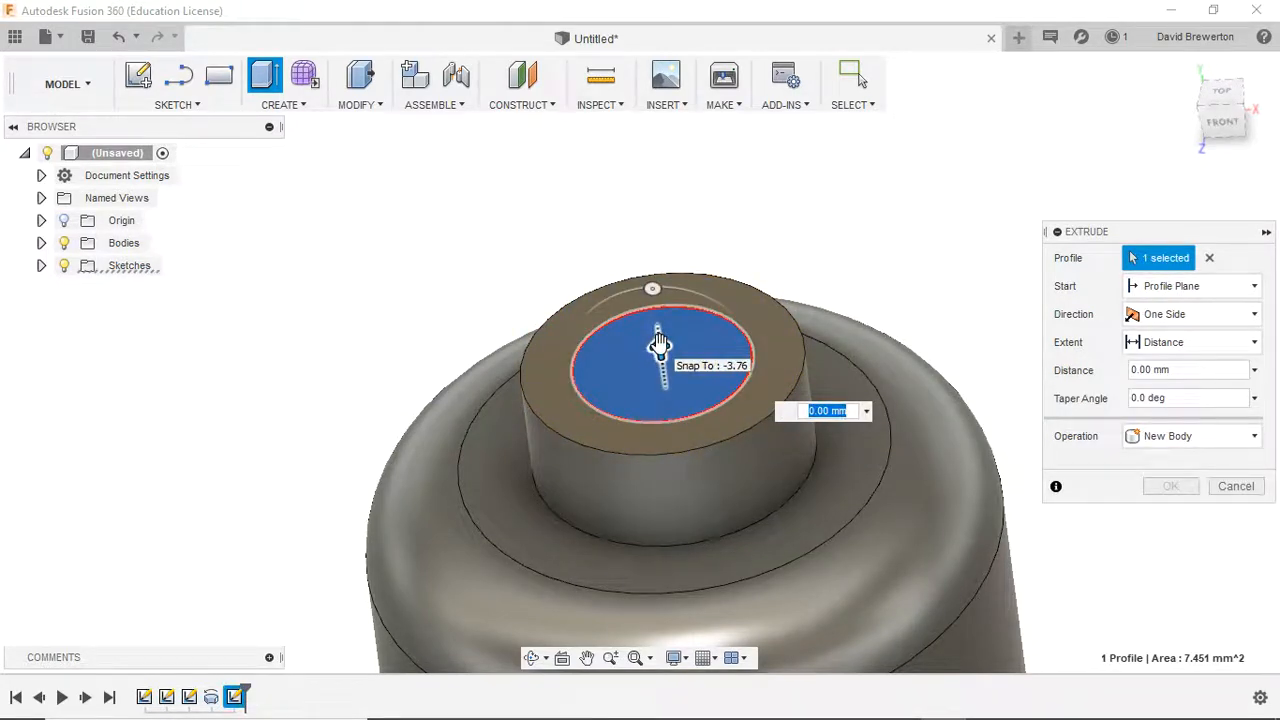
pyautogui.moveTo(658, 343); pyautogui.dragTo(664, 399)
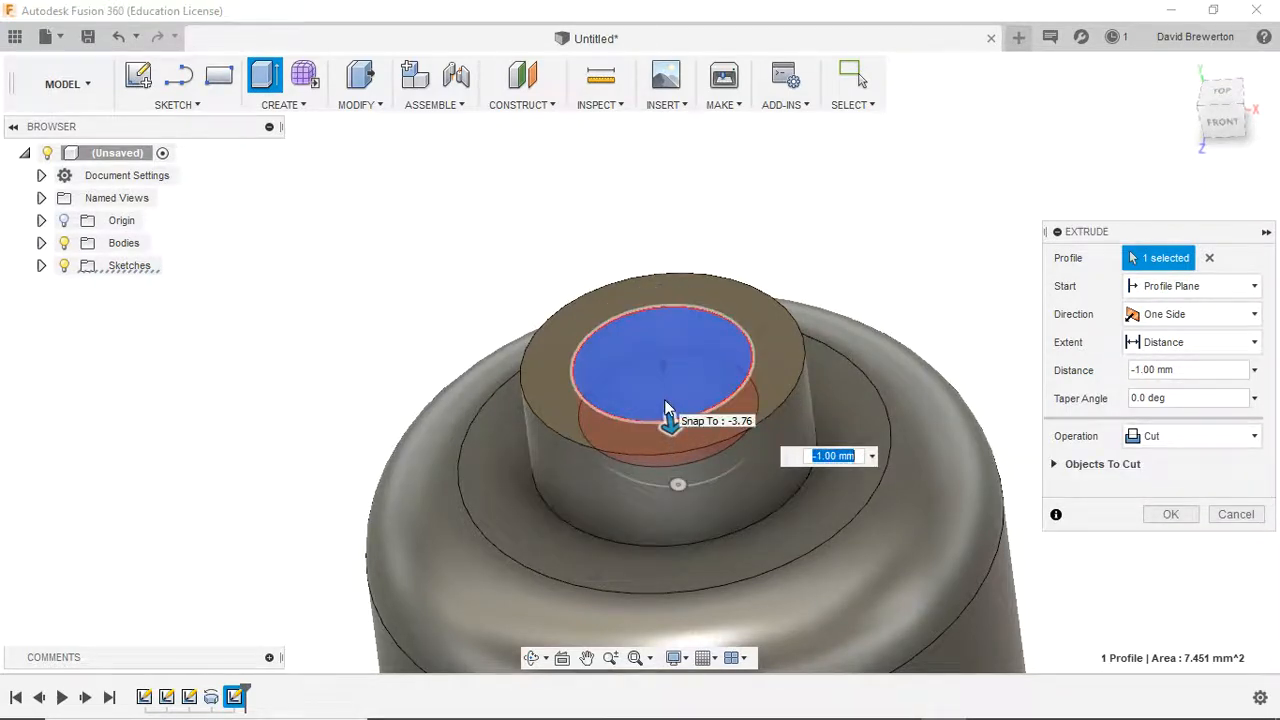
pyautogui.write('-1.8')
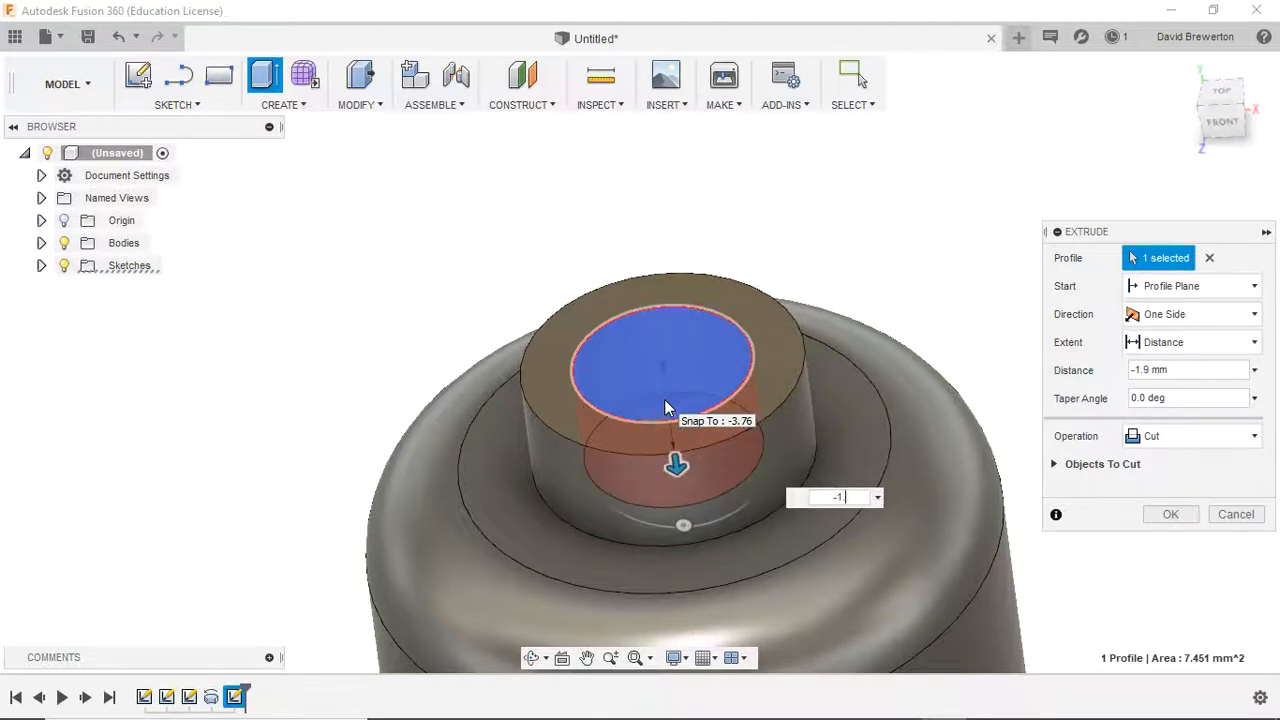
pyautogui.press('Return')
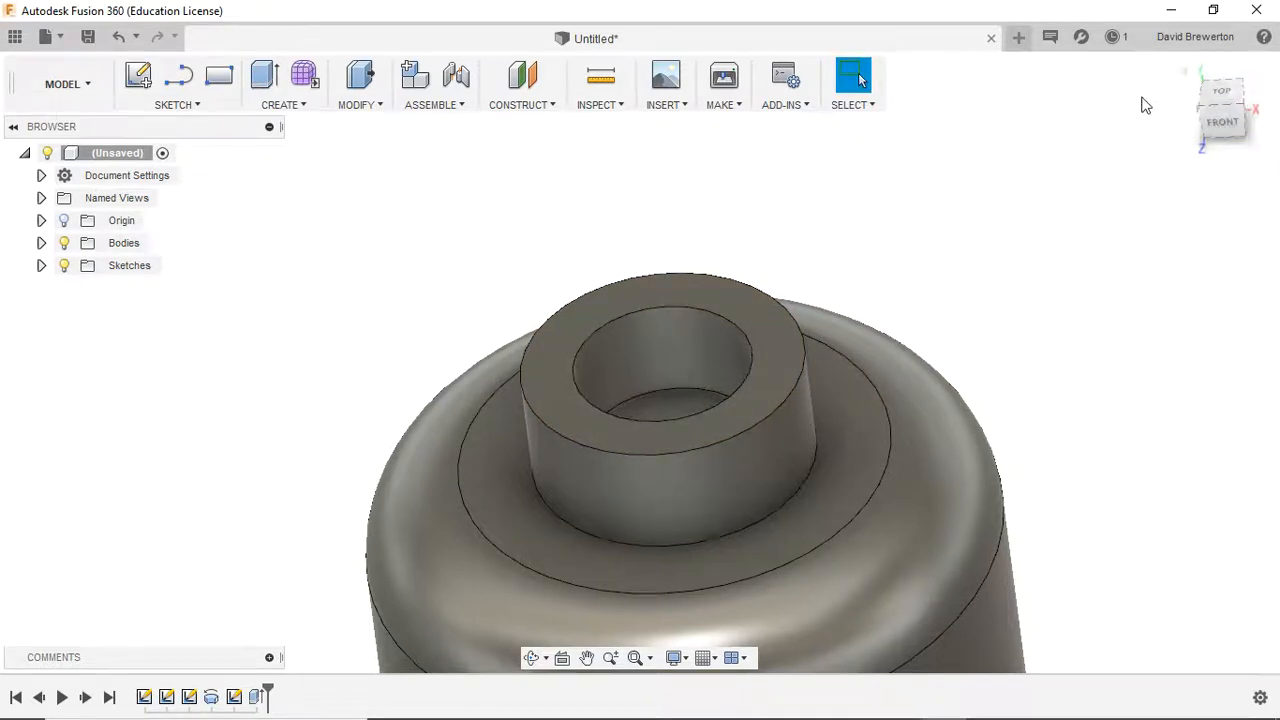
# Start a new sketch on the flat circular face at the underside of the body with the center diameter circle tool.
pyautogui.scroll(2, 901, 331)
pyautogui.scroll(-5, 888, 337)
pyautogui.moveTo(844, 388); pyautogui.dragTo(817, 281, button='middle')
pyautogui.moveTo(1217, 123); pyautogui.dragTo(1206, 38)
pyautogui.click(811, 565)
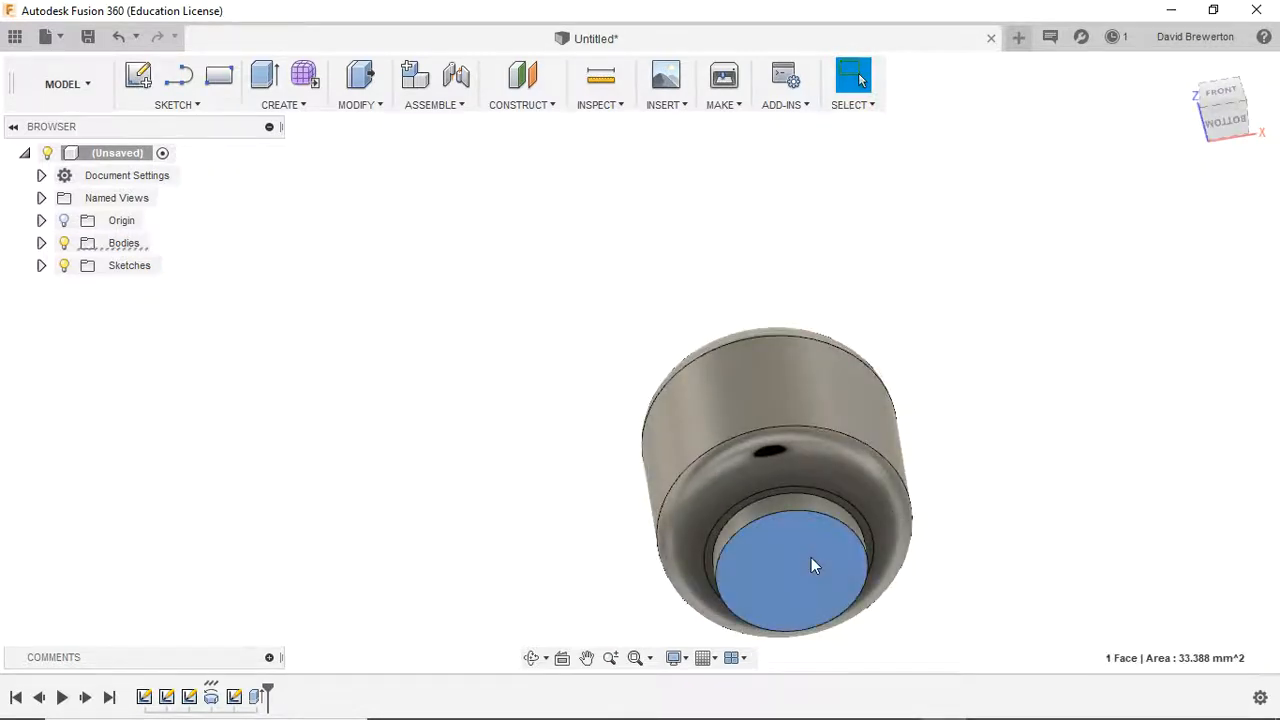
pyautogui.click(1226, 118)
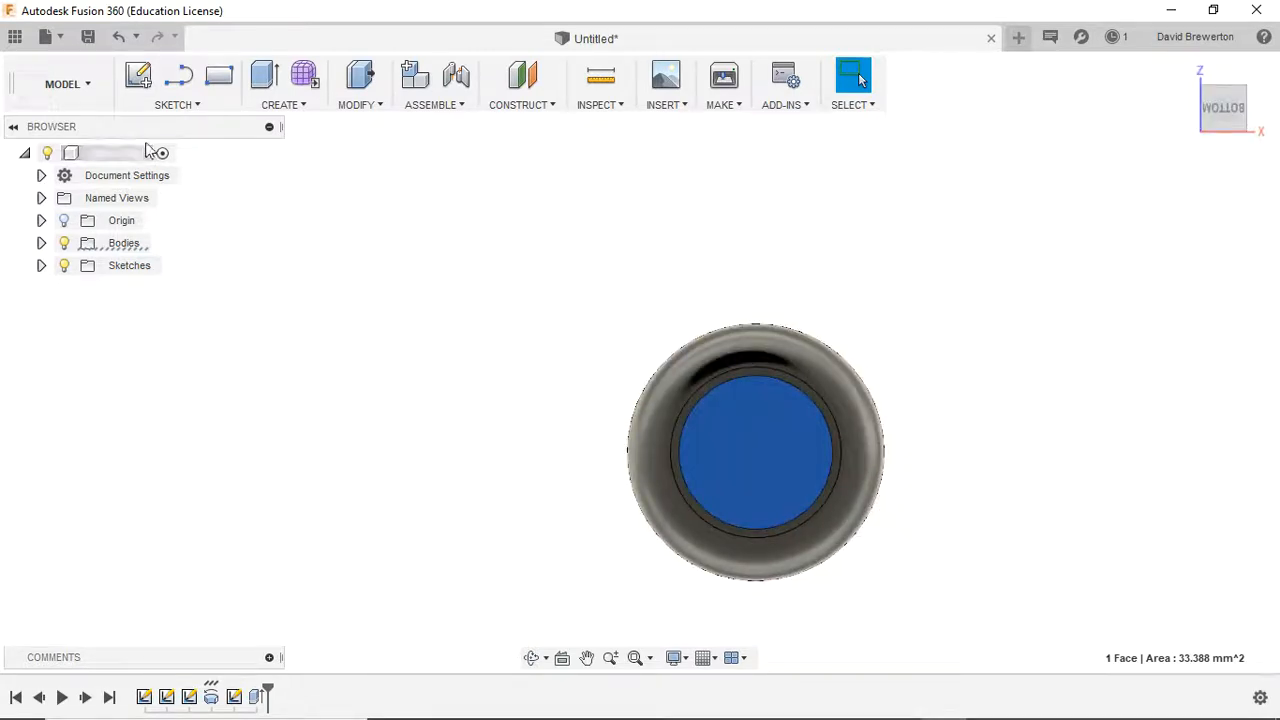
pyautogui.click(165, 105)
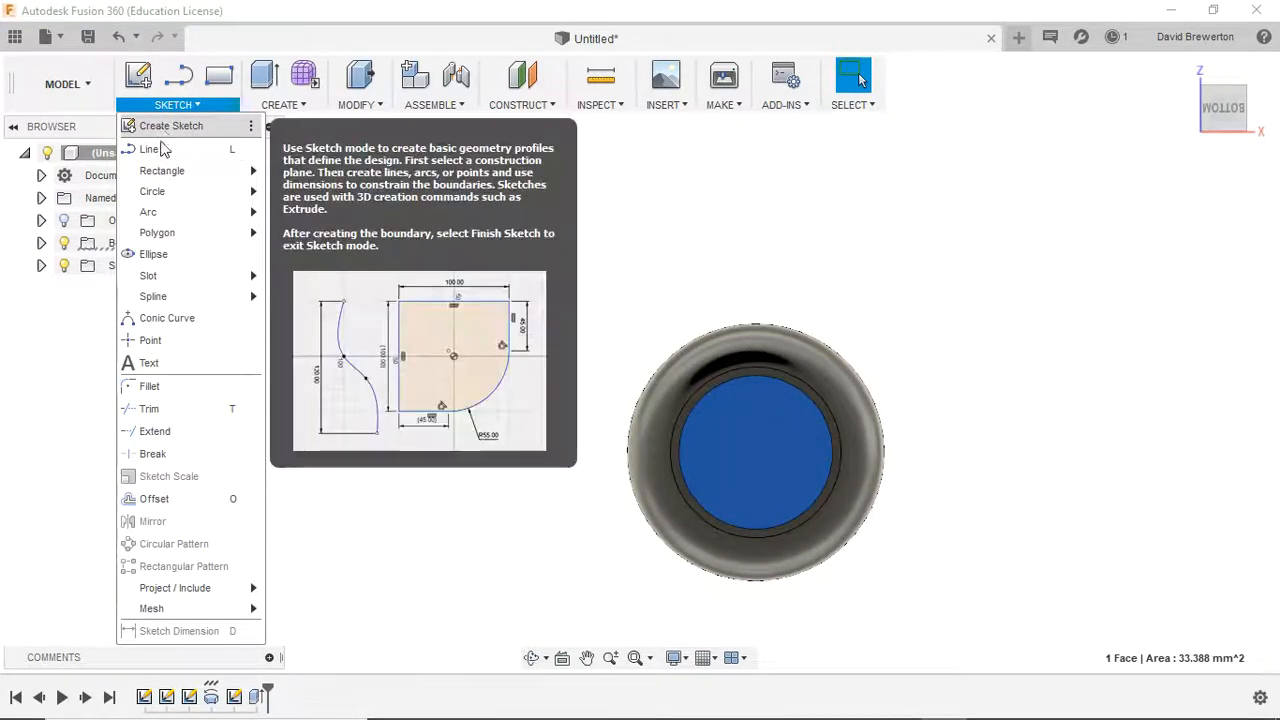
pyautogui.moveTo(170, 193)
pyautogui.click(300, 194)
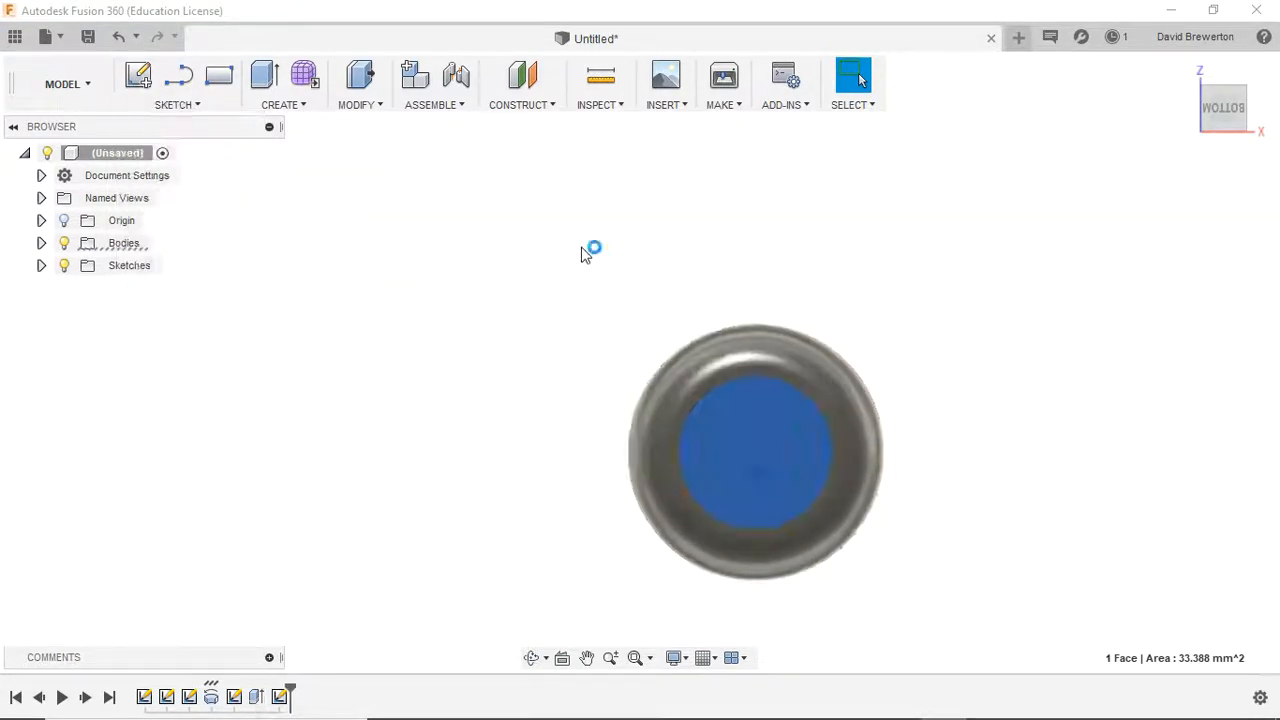
pyautogui.click(715, 421)
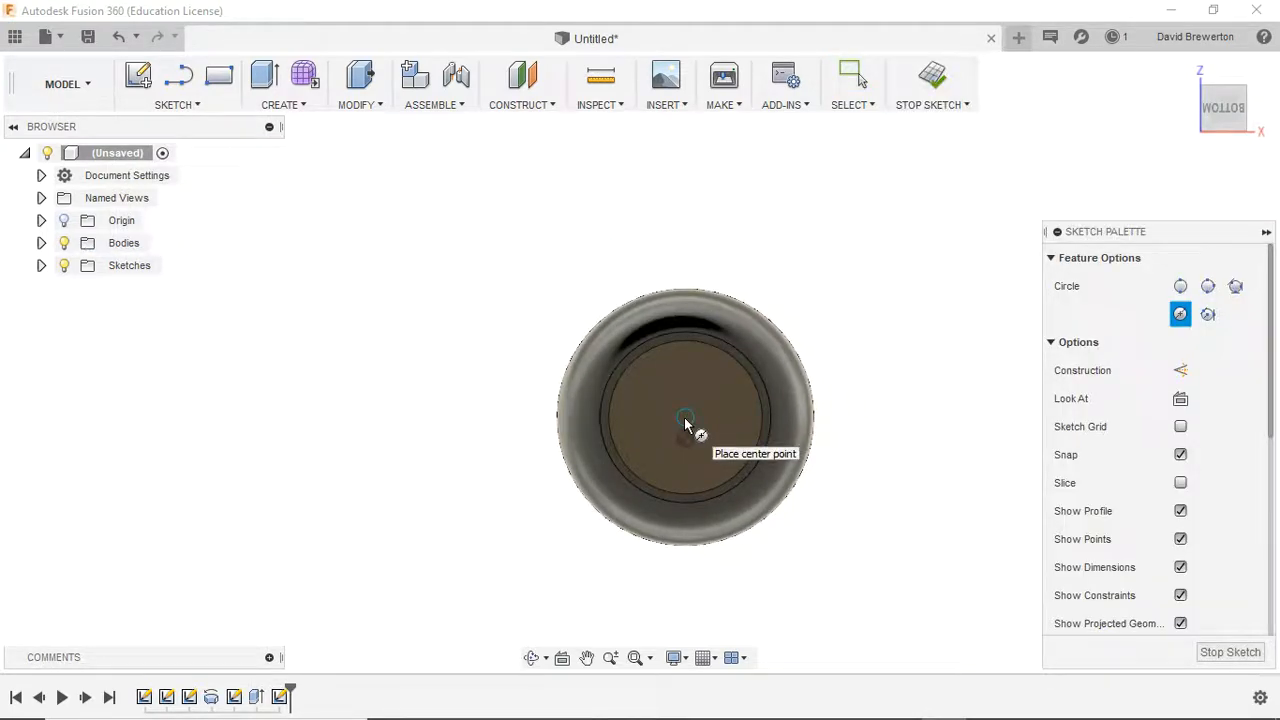
# Try to draw a circle larger than the body, centred on the bottom face, and undo it.
pyautogui.click(686, 422)
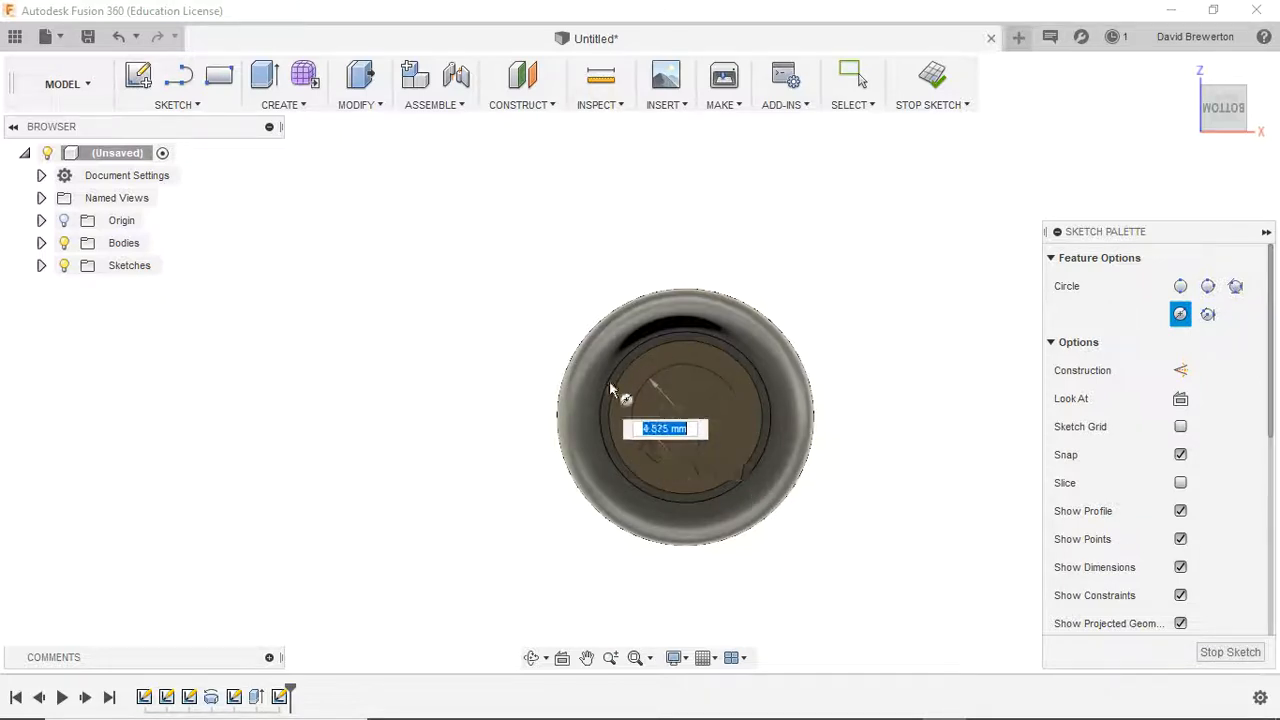
pyautogui.click(510, 350)
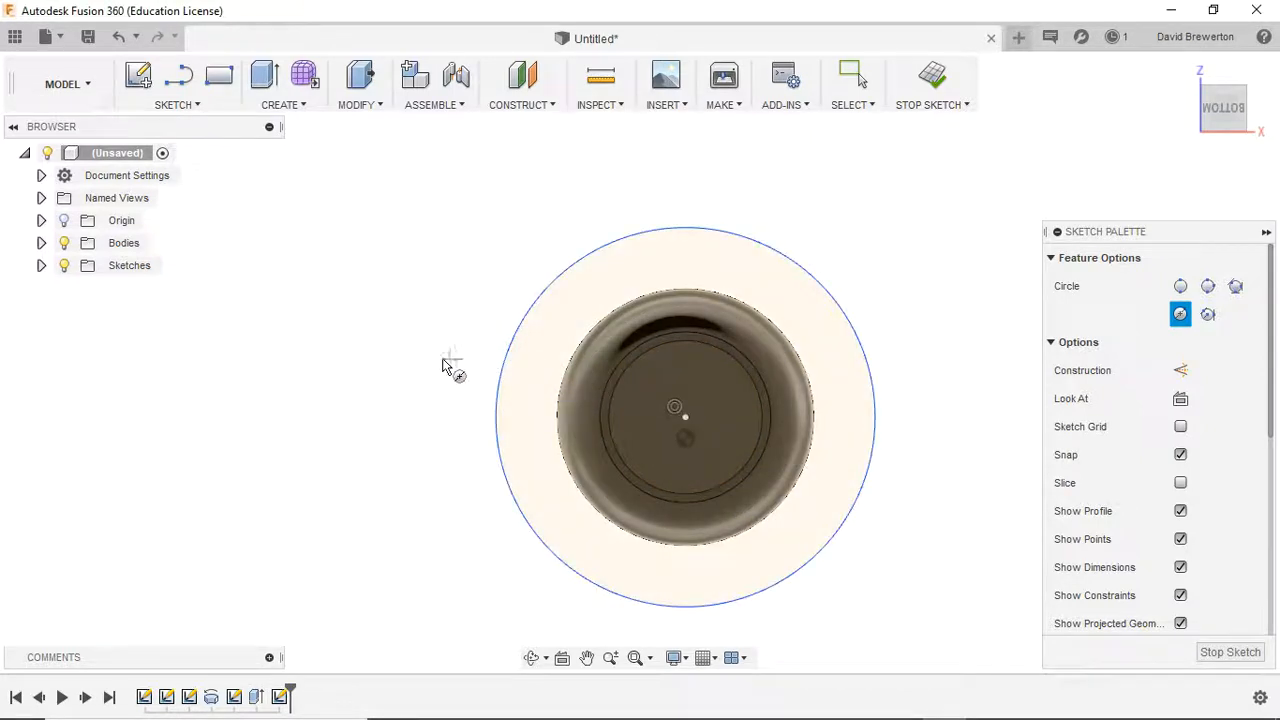
pyautogui.press('Escape')
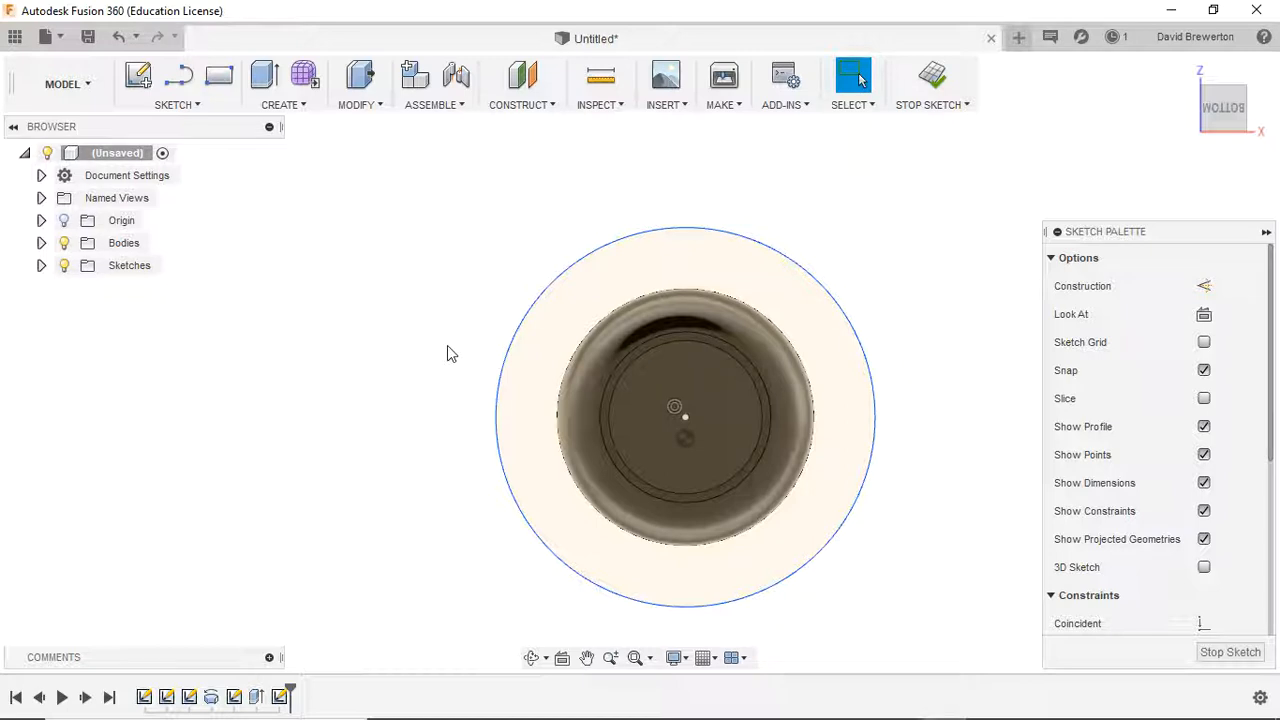
pyautogui.hotkey('ctrl', 'z')
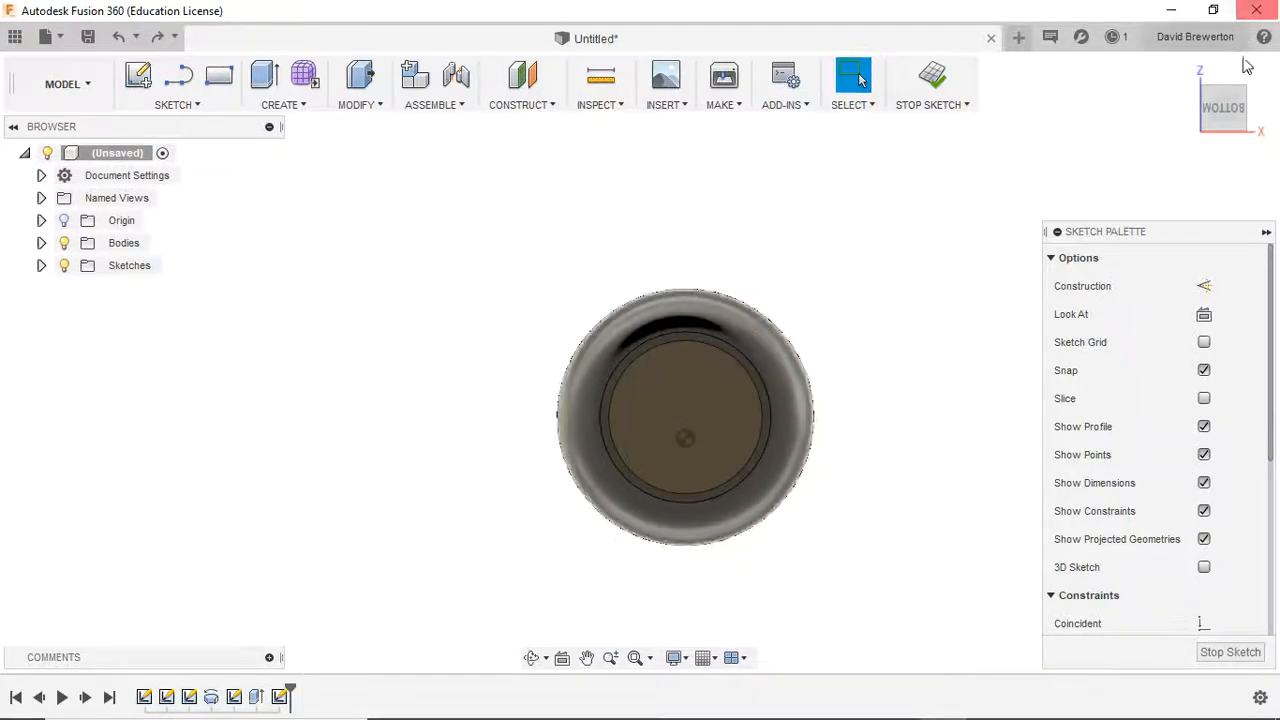
# Tilt the view off the bottom face and finish the empty sketch.
pyautogui.click(1232, 128)
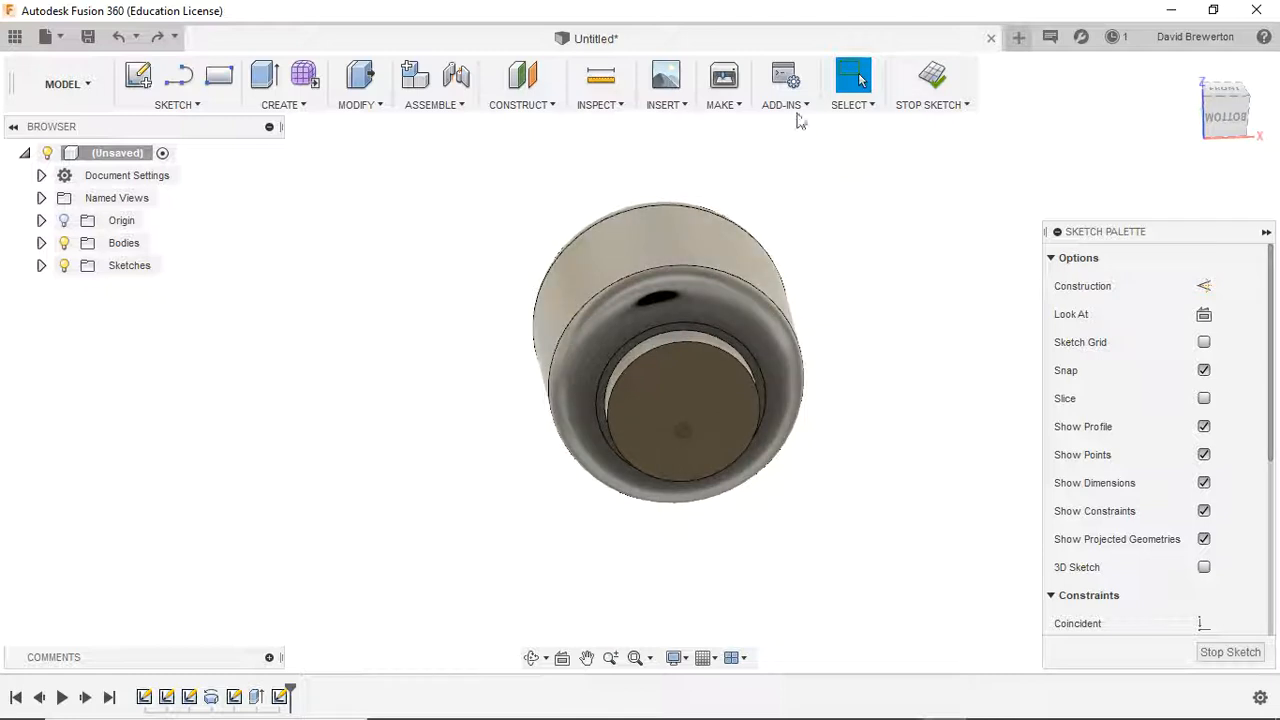
pyautogui.click(934, 86)
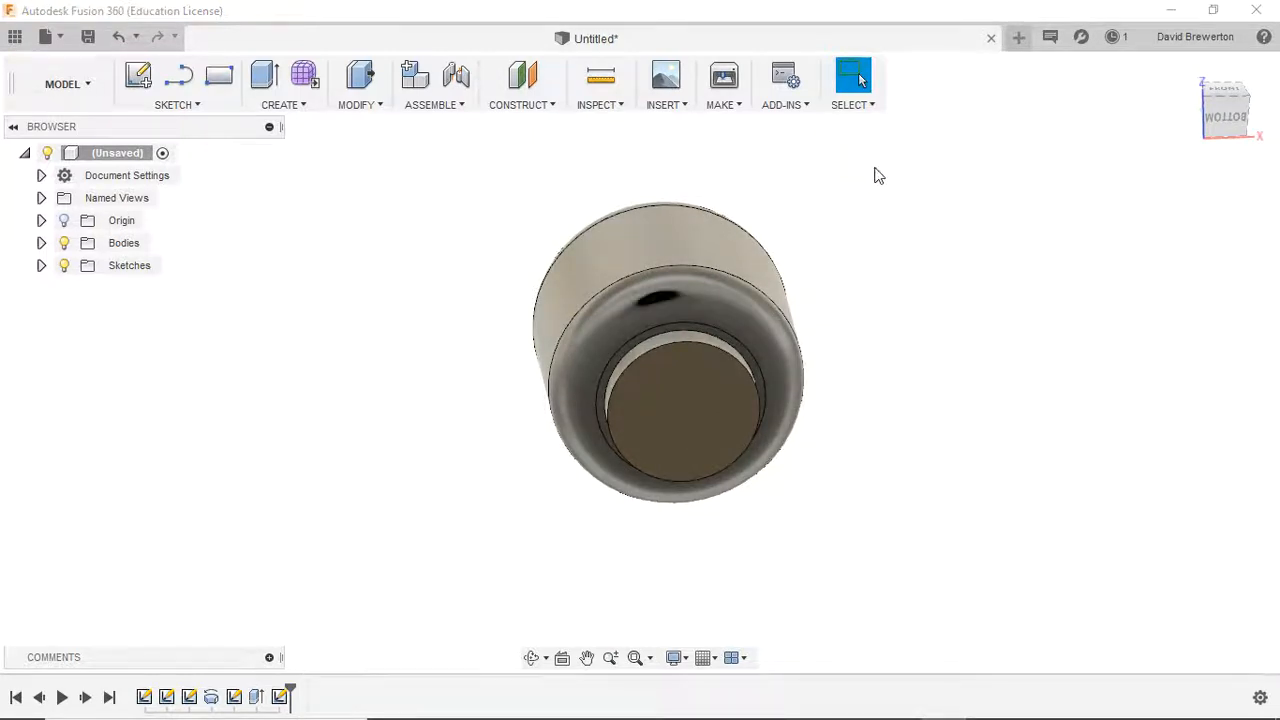
pyautogui.moveTo(510, 716)
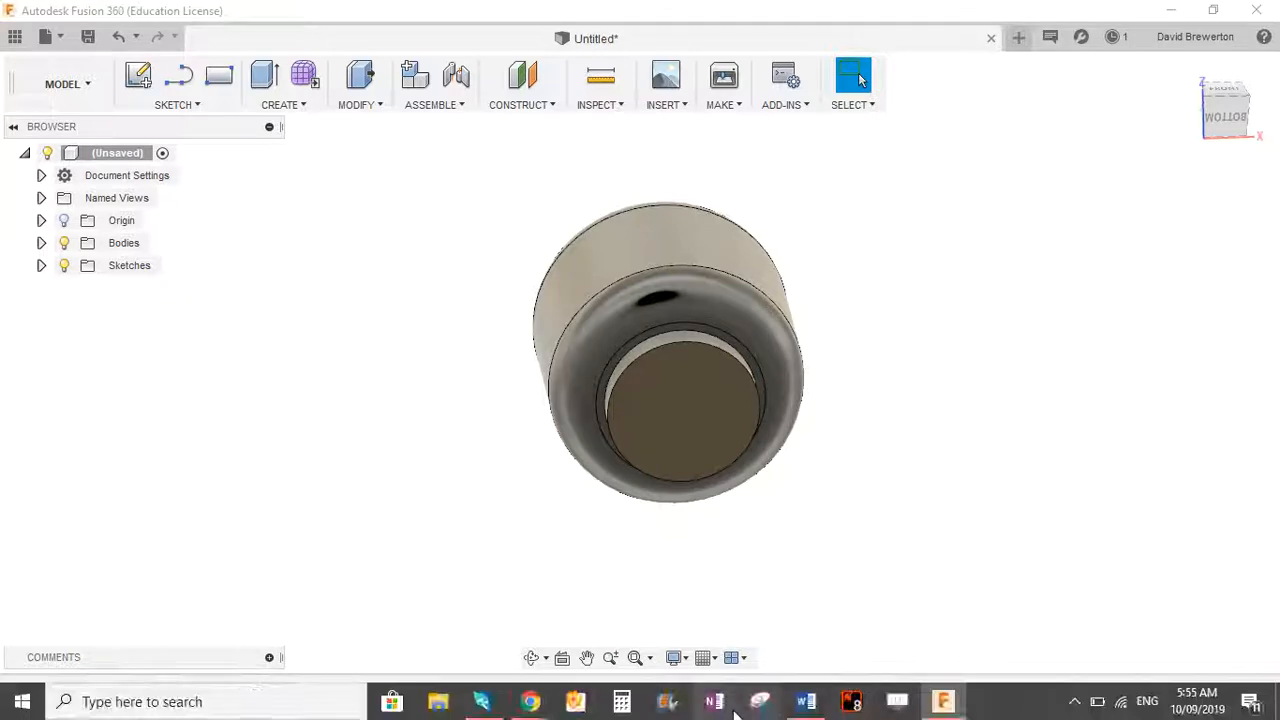